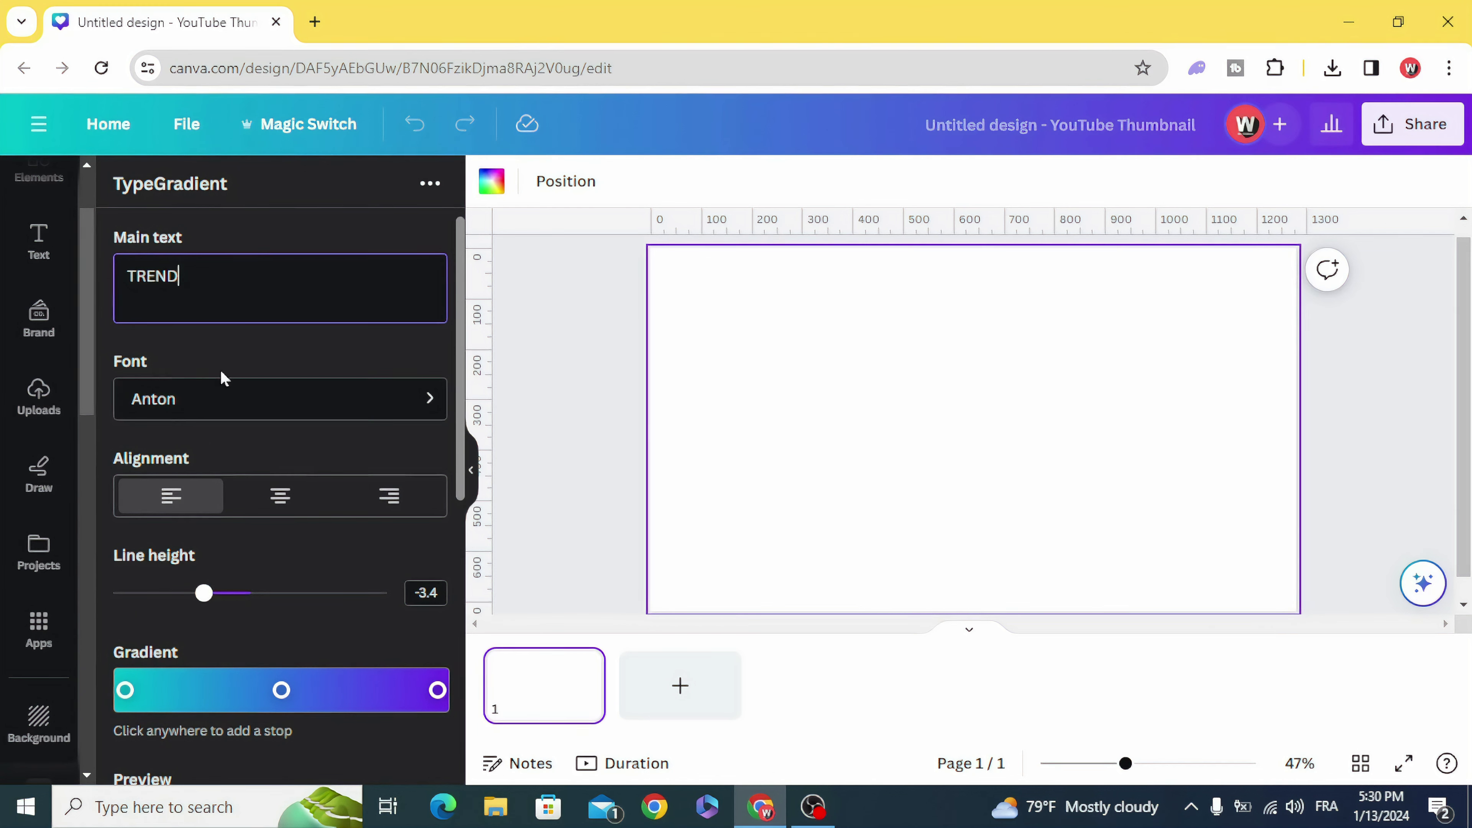
Step: Change the last color stop of the TREND text gradient from purple to a vivid pinkish red
{"action": "scroll", "coordinate": [222, 378], "scroll_direction": "down", "scroll_amount": 7}
{"action": "scroll", "coordinate": [169, 377], "scroll_direction": "up", "scroll_amount": 2}
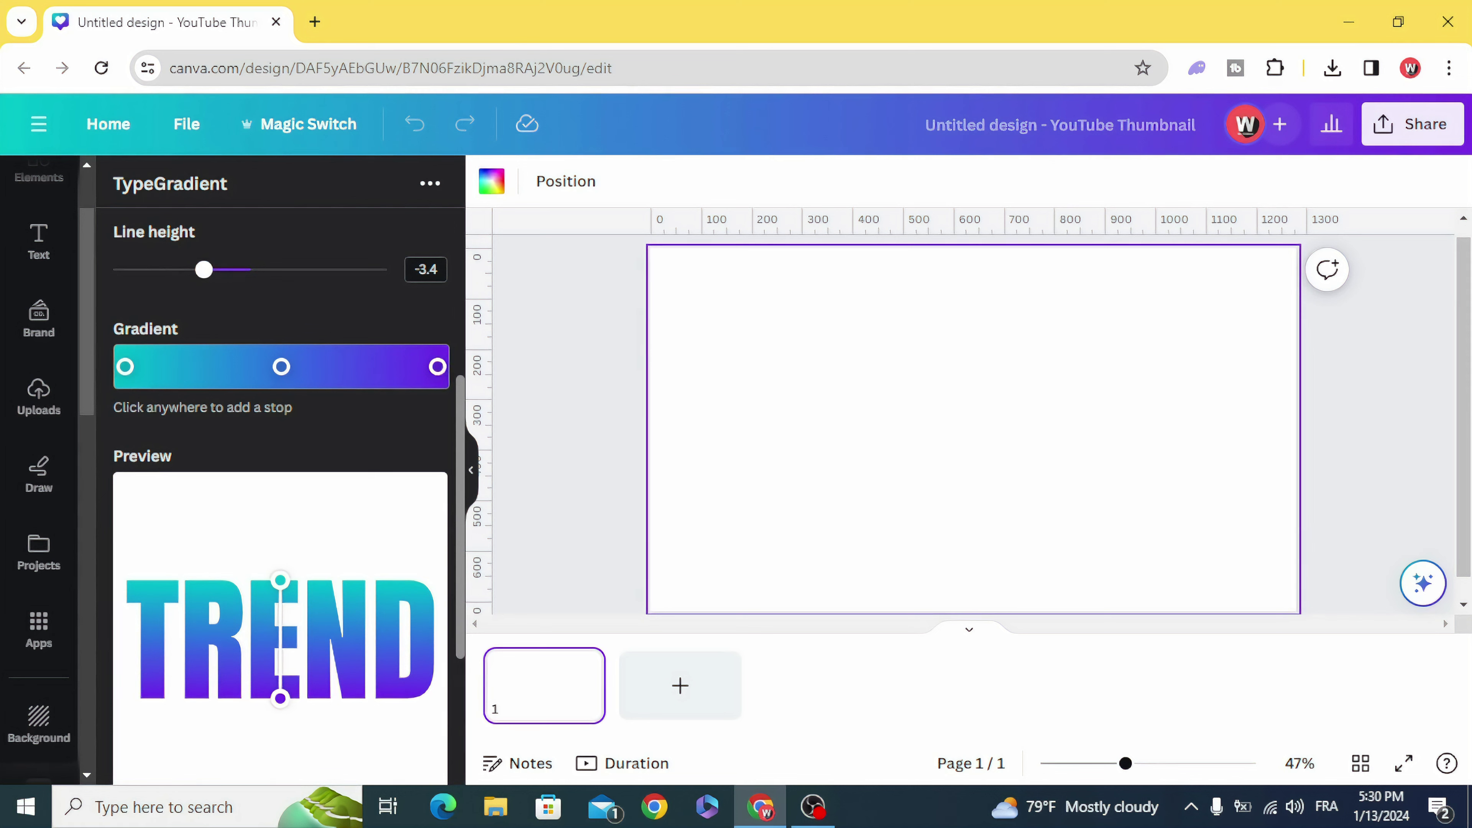
{"action": "left_click", "coordinate": [437, 366]}
{"action": "left_click", "coordinate": [398, 544]}
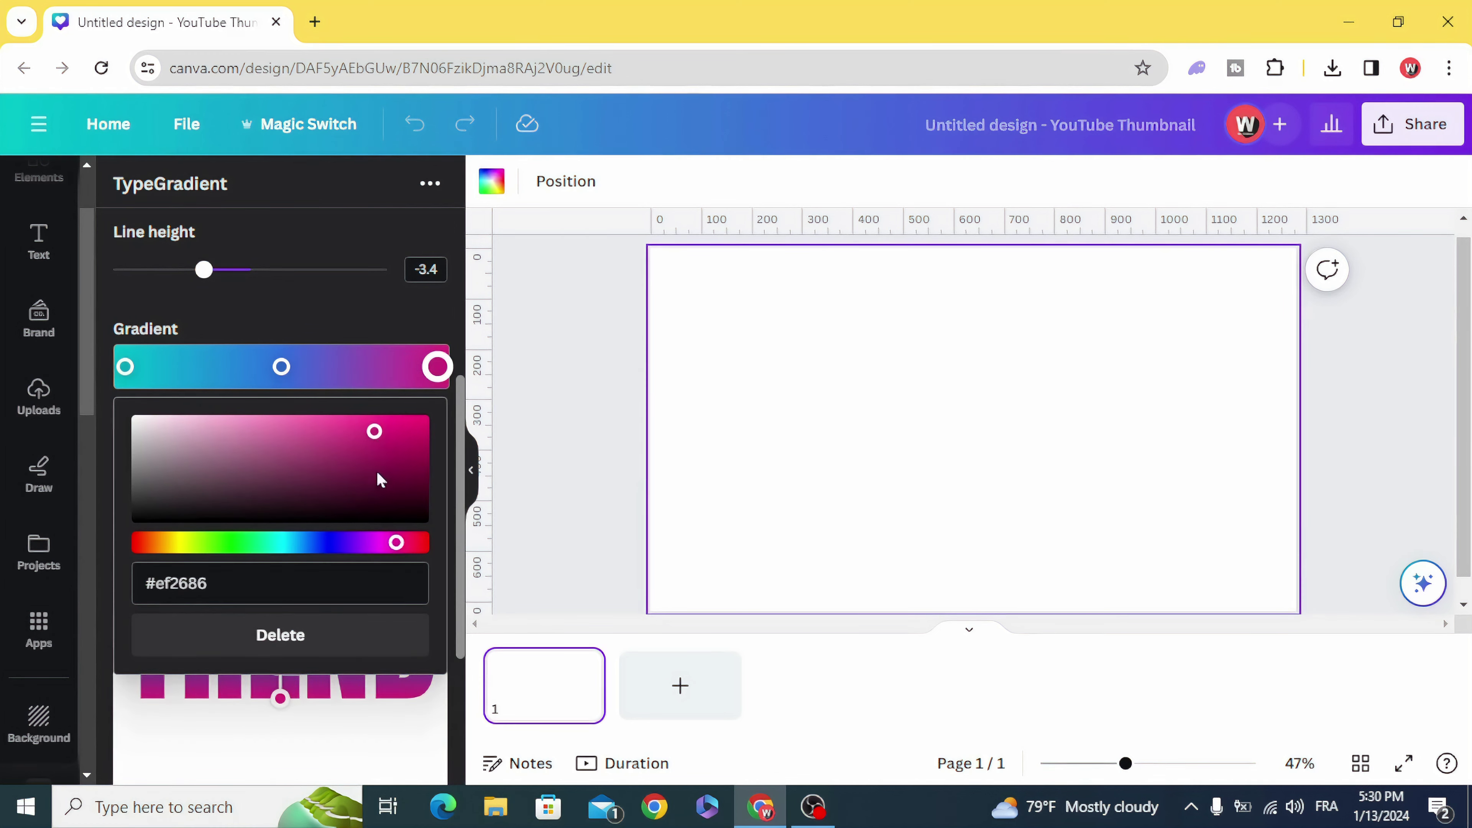
{"action": "left_click_drag", "start_coordinate": [379, 428], "coordinate": [418, 427]}
{"action": "left_click", "coordinate": [335, 321]}
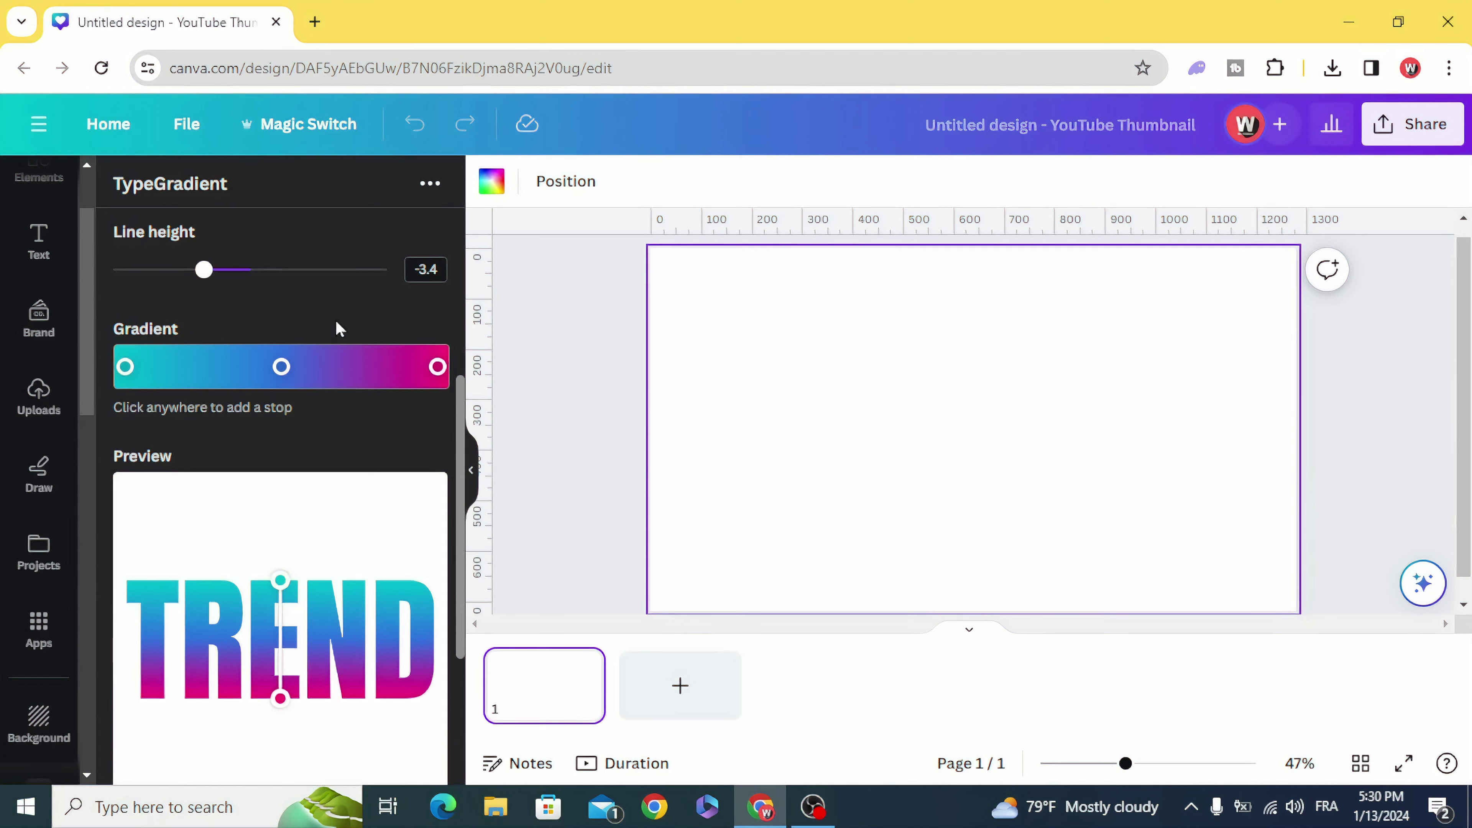
Step: Tilt the gradient direction diagonally from upper left to lower right in the preview and add the TREND text to the design
{"action": "left_click_drag", "start_coordinate": [279, 585], "coordinate": [227, 549]}
{"action": "left_click_drag", "start_coordinate": [280, 699], "coordinate": [312, 701]}
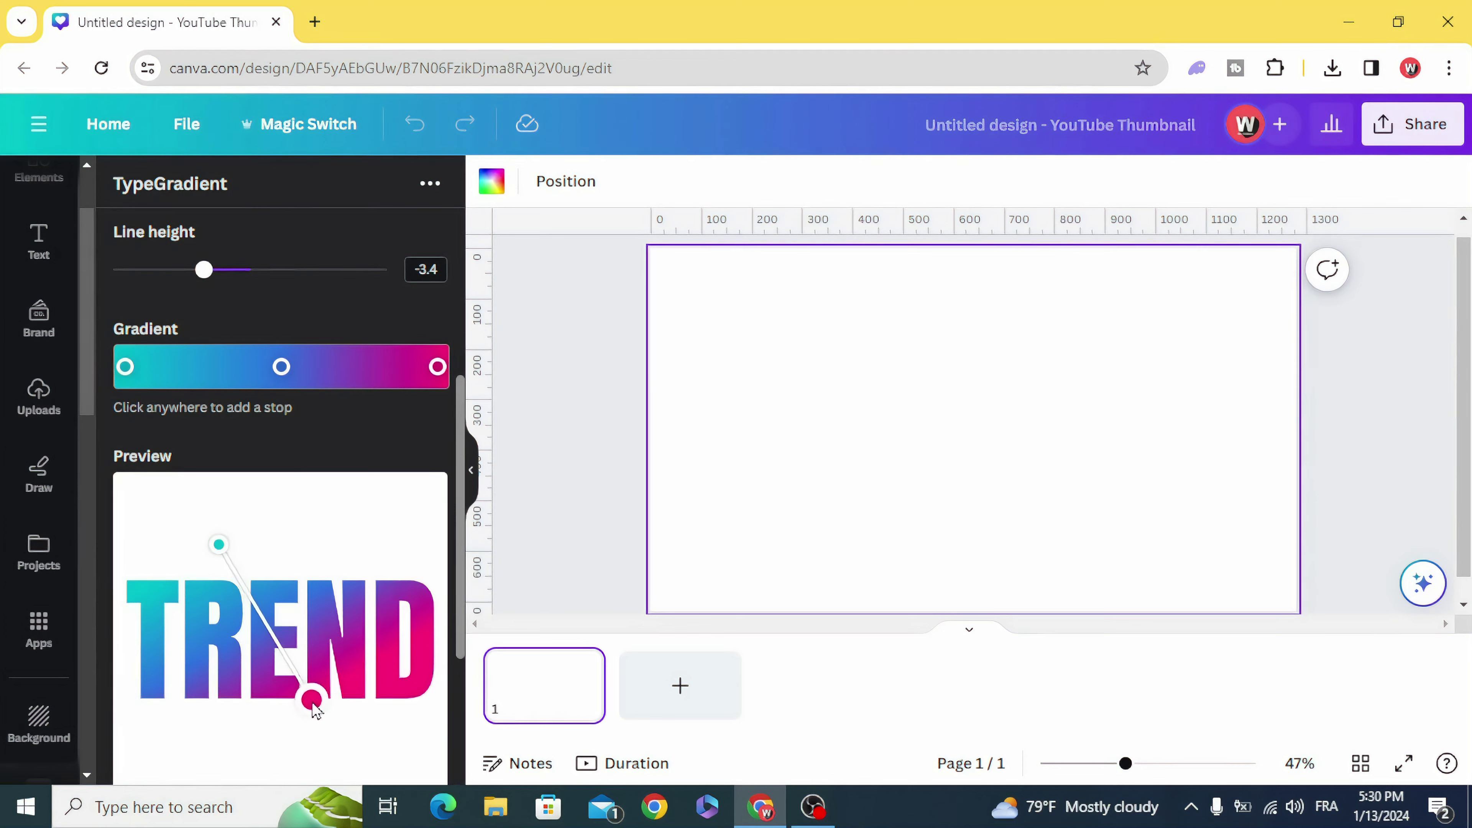
{"action": "scroll", "coordinate": [311, 716], "scroll_direction": "down", "scroll_amount": 4}
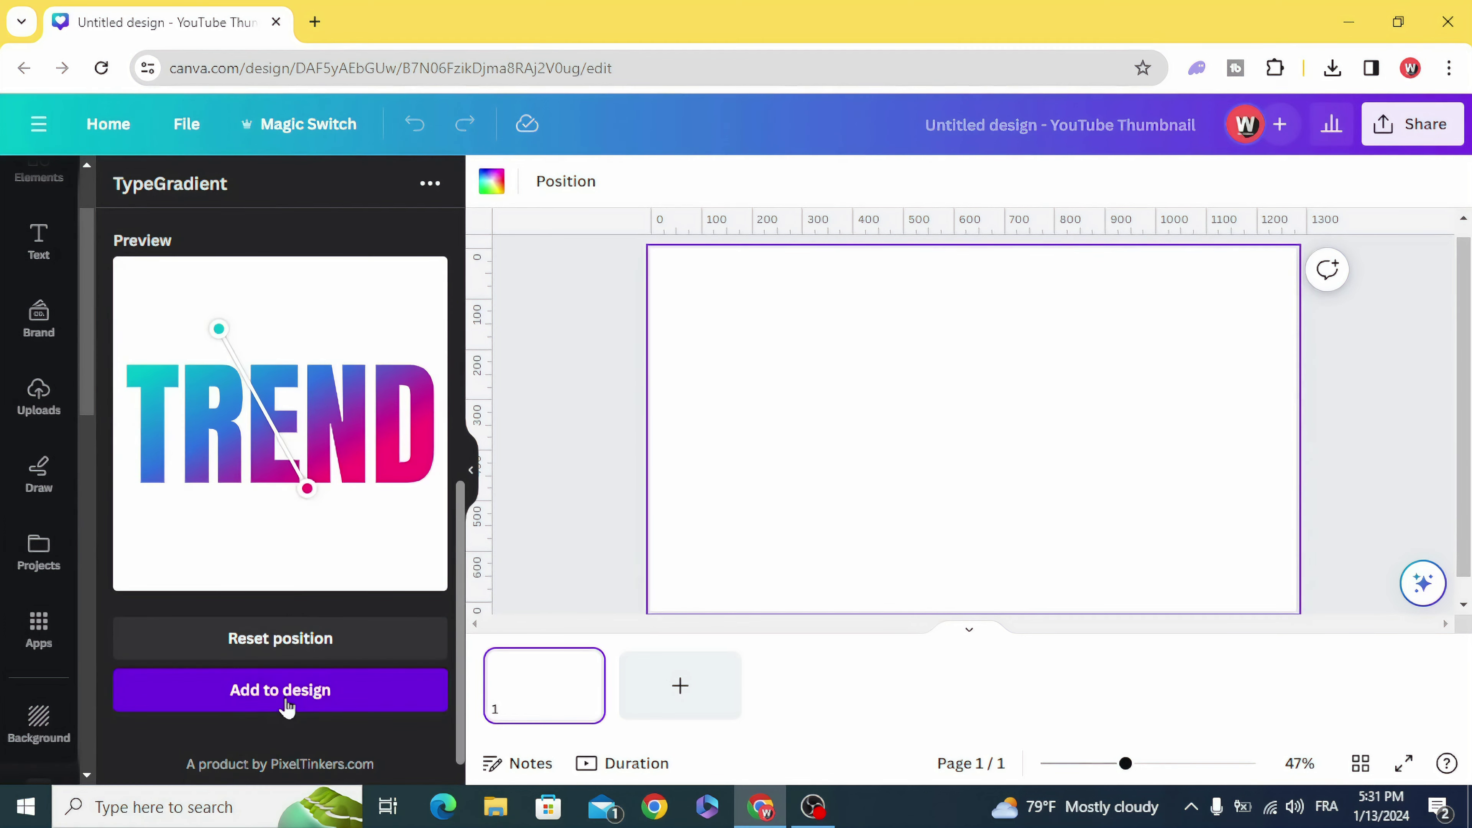
{"action": "left_click", "coordinate": [288, 698]}
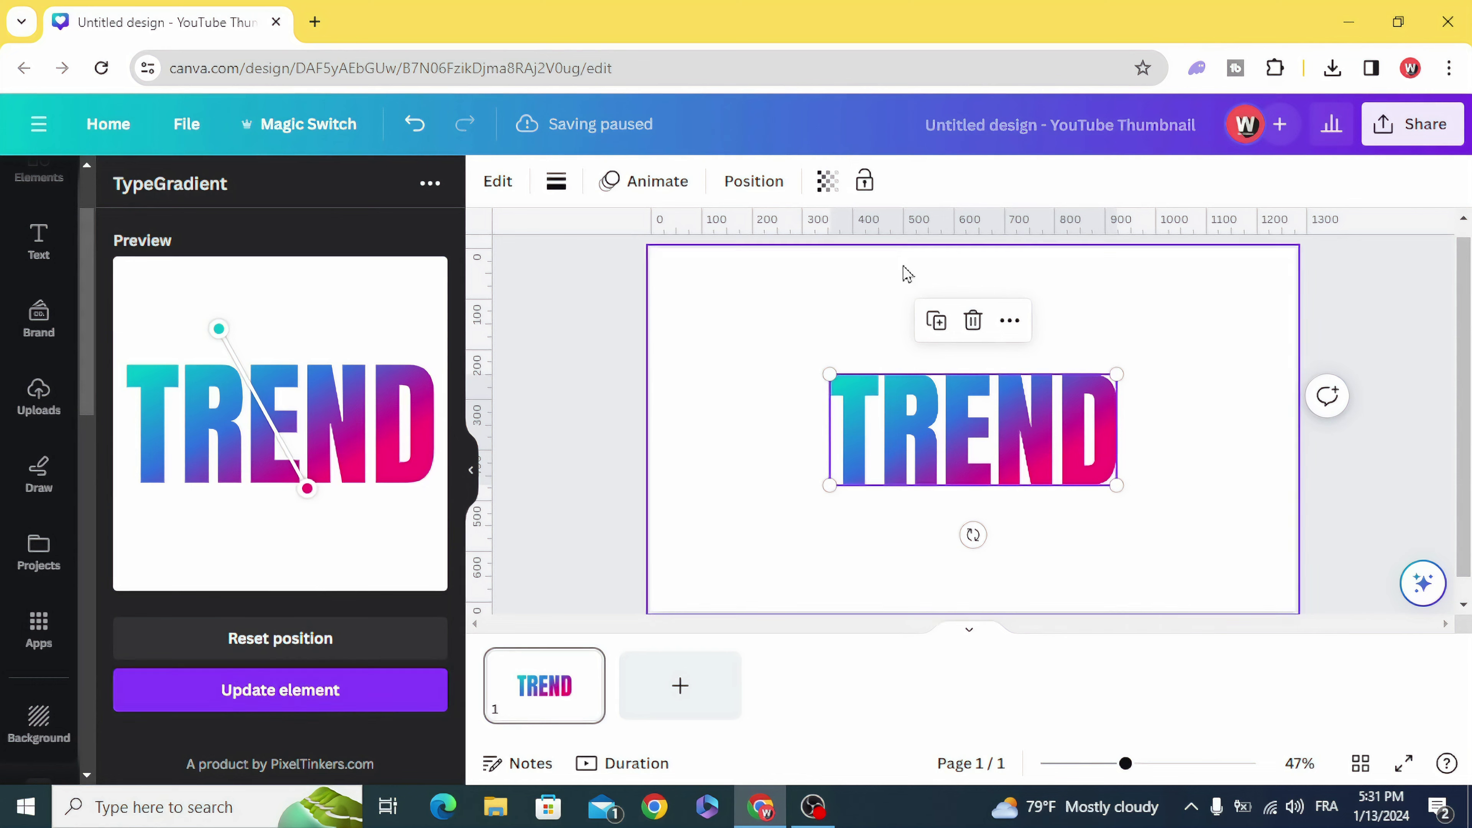
Step: Enlarge the gradient TREND text to span most of the page width and center it on the page
{"action": "left_click_drag", "start_coordinate": [827, 373], "coordinate": [675, 313]}
{"action": "left_click_drag", "start_coordinate": [1118, 488], "coordinate": [1211, 537]}
{"action": "left_click", "coordinate": [558, 385]}
{"action": "left_click_drag", "start_coordinate": [760, 421], "coordinate": [803, 409]}
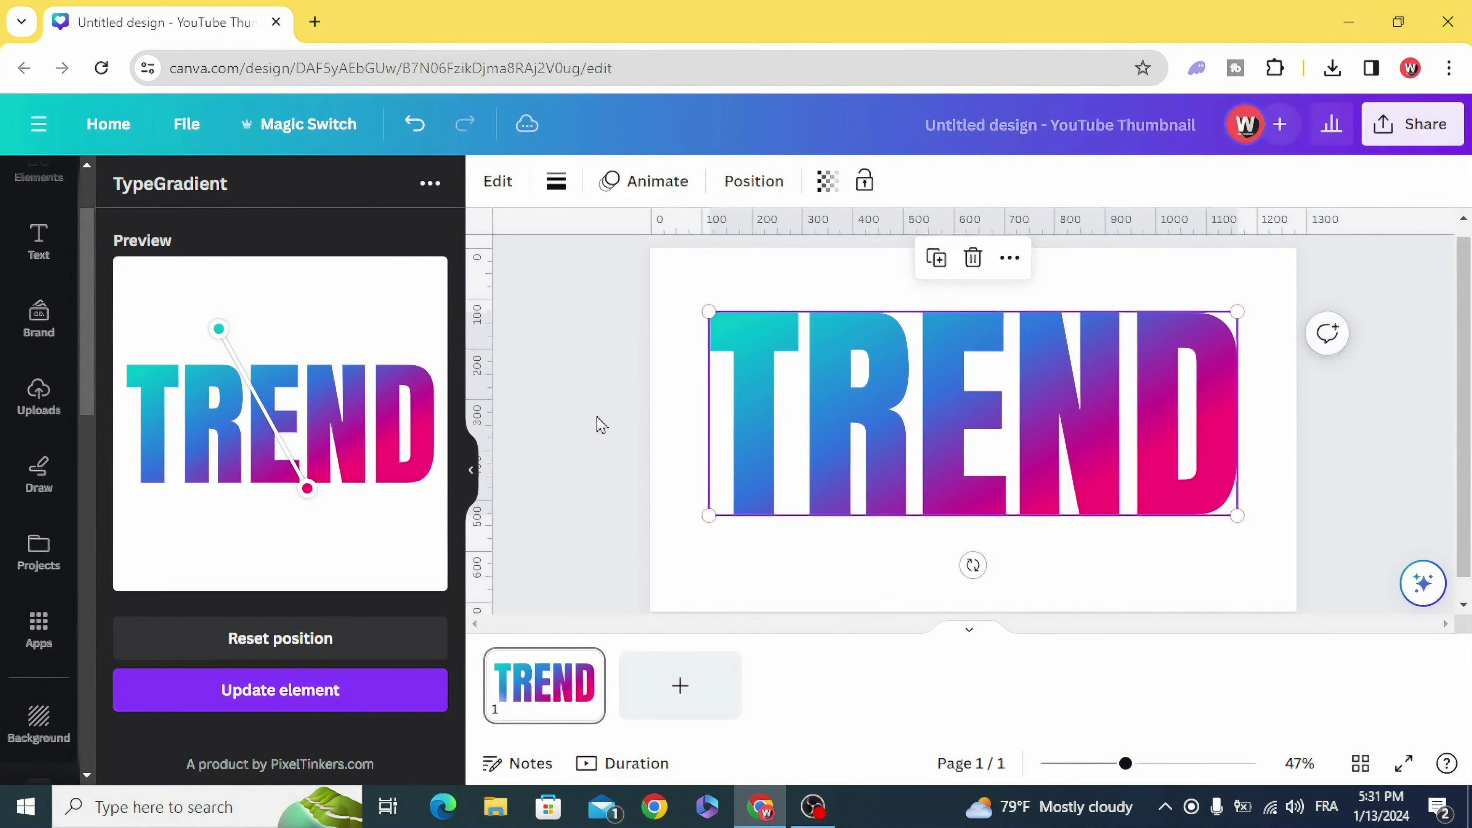
{"action": "left_click", "coordinate": [601, 422]}
Step: Download the design as a PNG at size 1 with a transparent background
{"action": "left_click_drag", "start_coordinate": [1126, 764], "coordinate": [1116, 763]}
{"action": "left_click", "coordinate": [1426, 133]}
{"action": "scroll", "coordinate": [1287, 552], "scroll_direction": "down", "scroll_amount": 2}
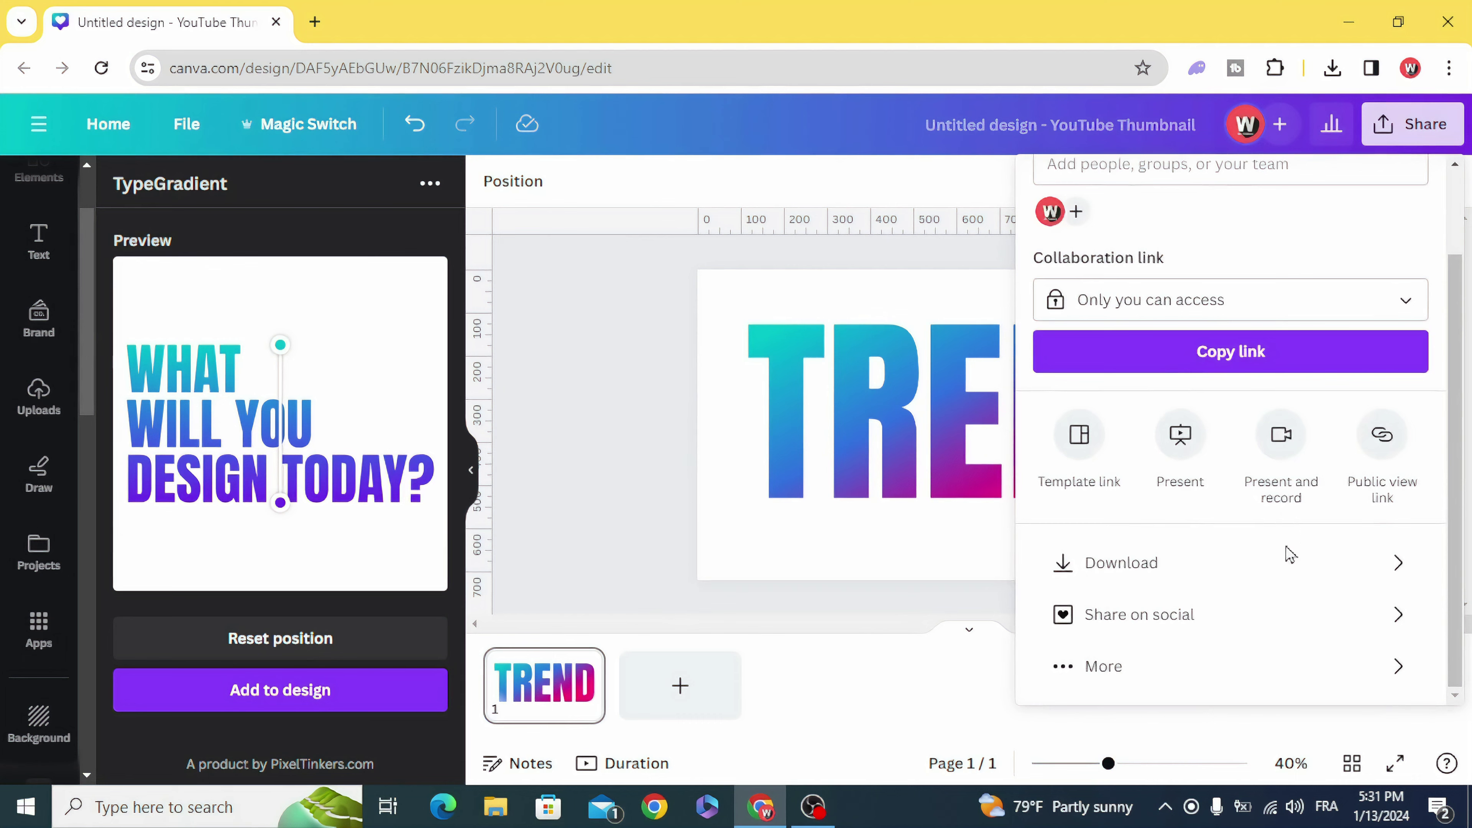
{"action": "left_click", "coordinate": [1288, 558]}
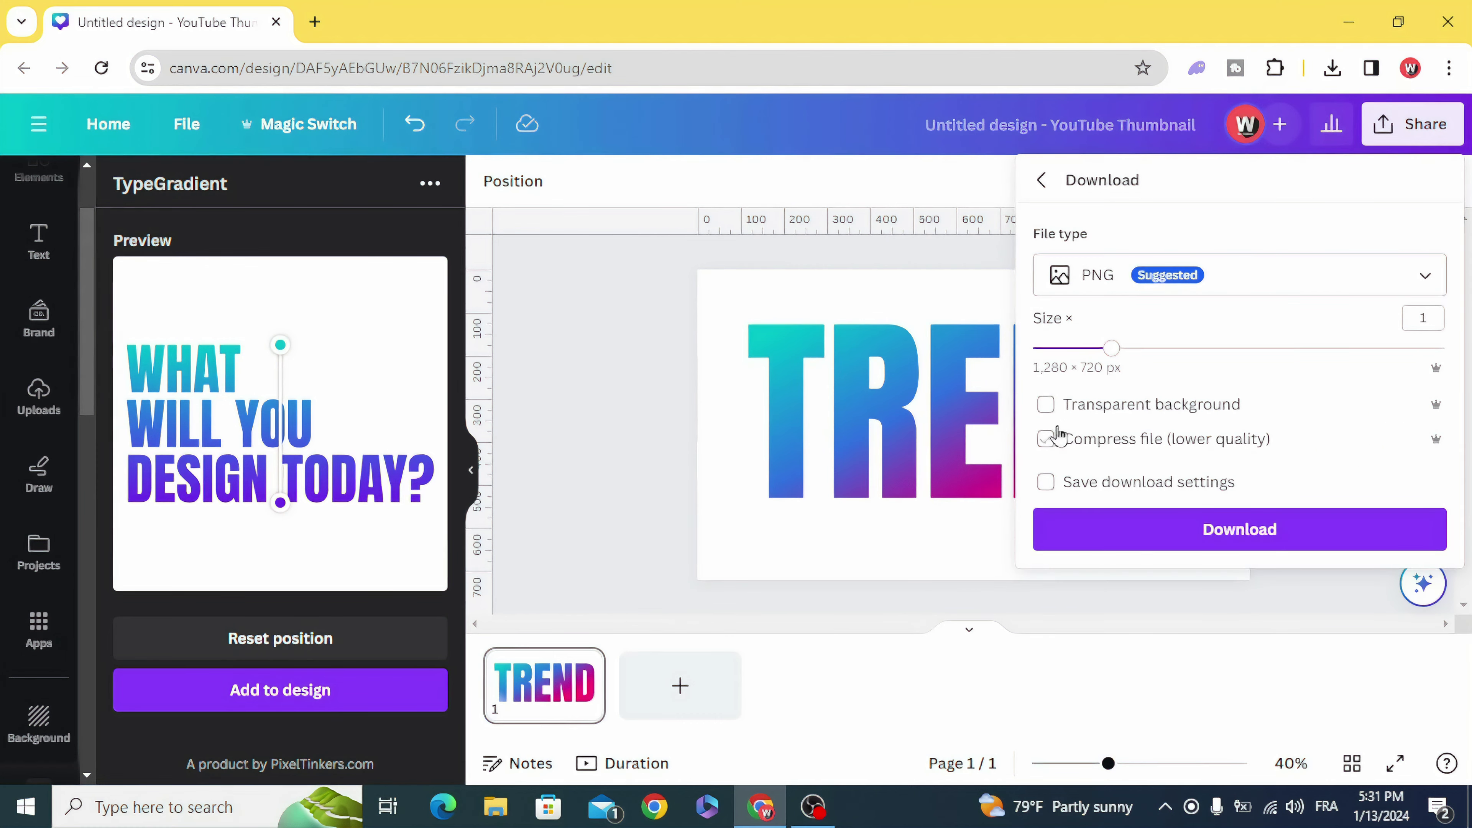
{"action": "left_click", "coordinate": [1239, 533]}
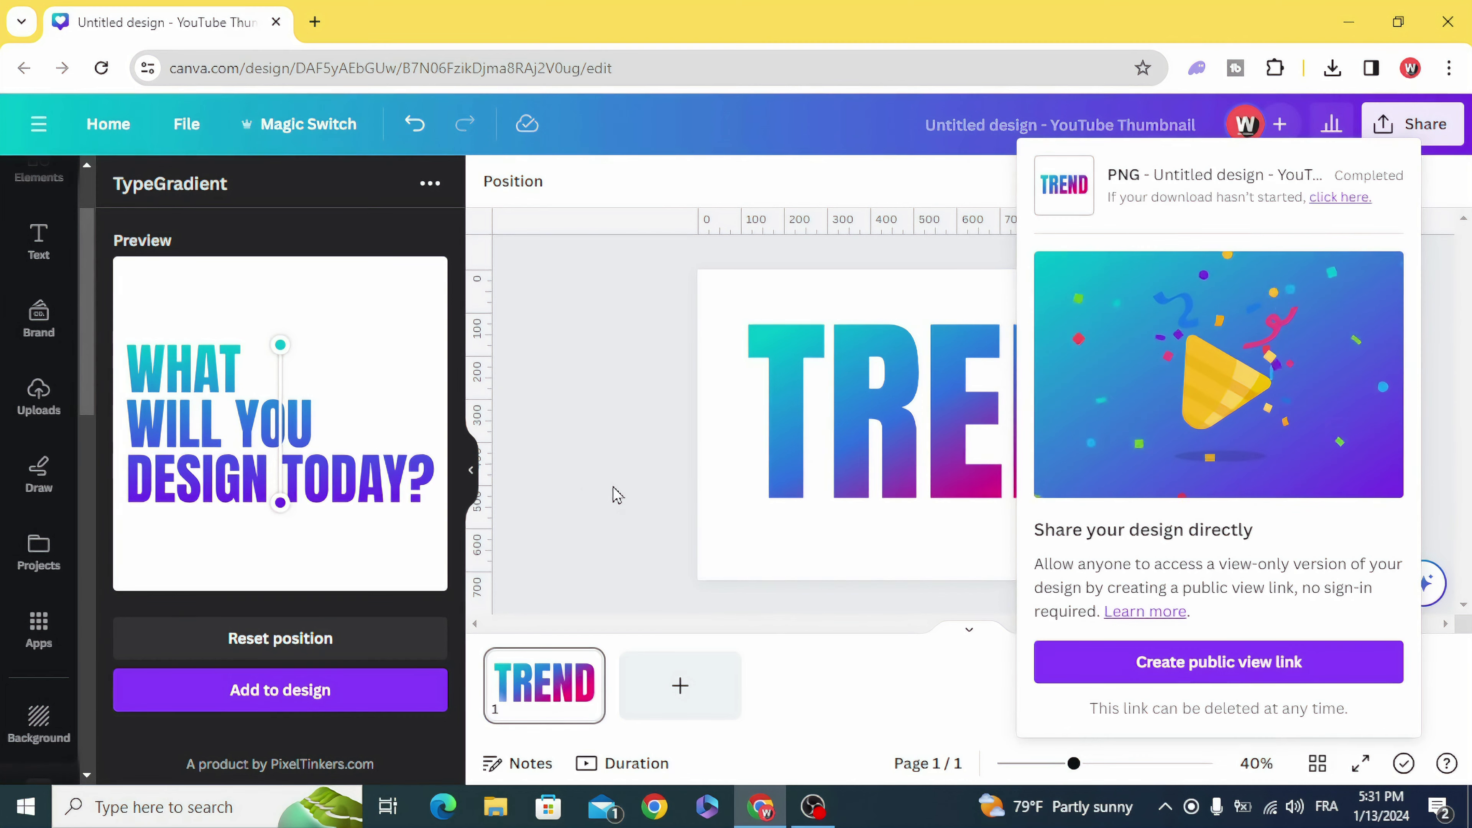
Step: Upload the newly downloaded PNG from the browser's recent downloads into the design's image uploads
{"action": "left_click", "coordinate": [1333, 68]}
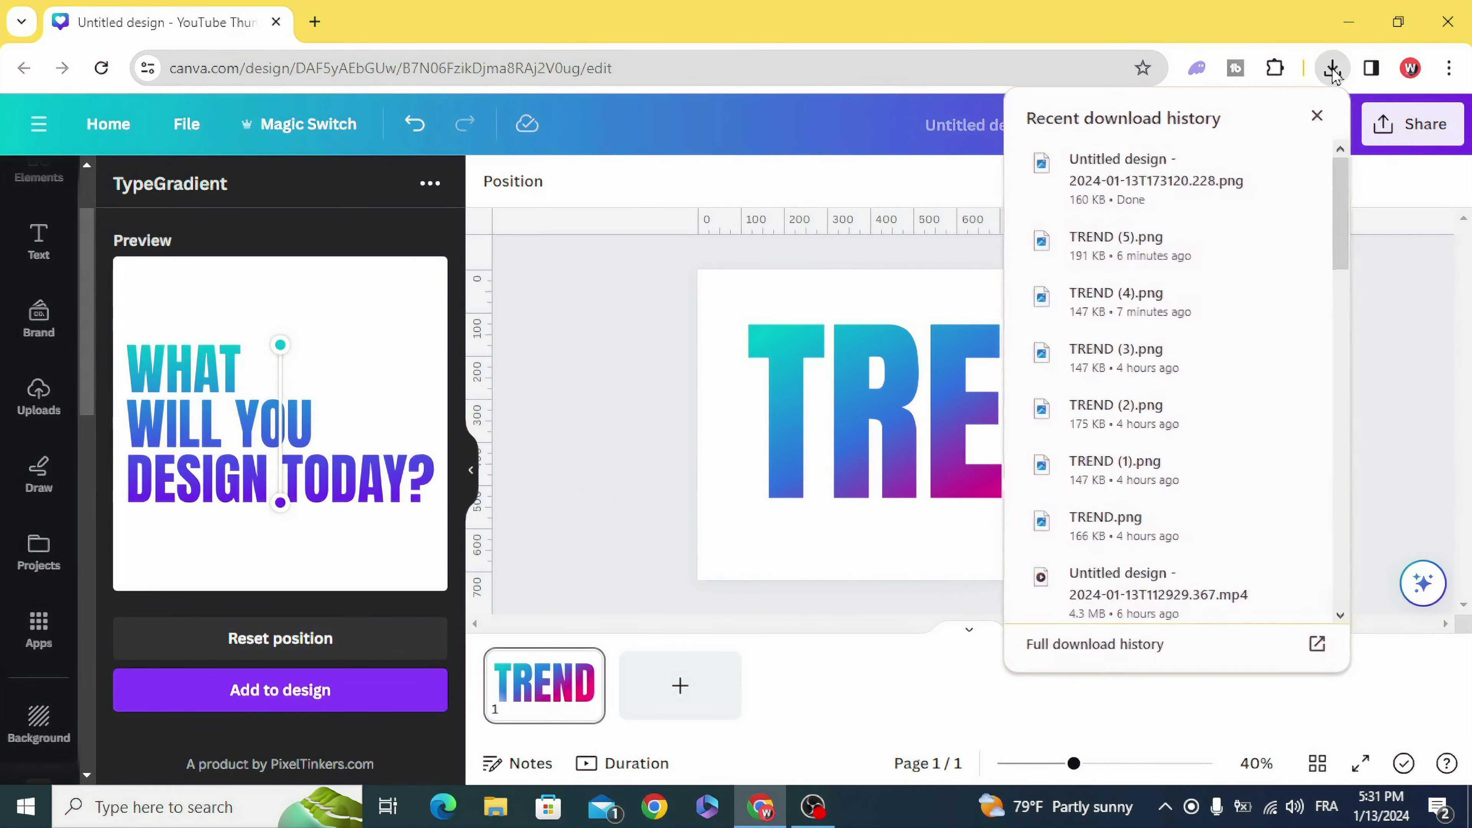
{"action": "left_click_drag", "start_coordinate": [1218, 180], "coordinate": [395, 395]}
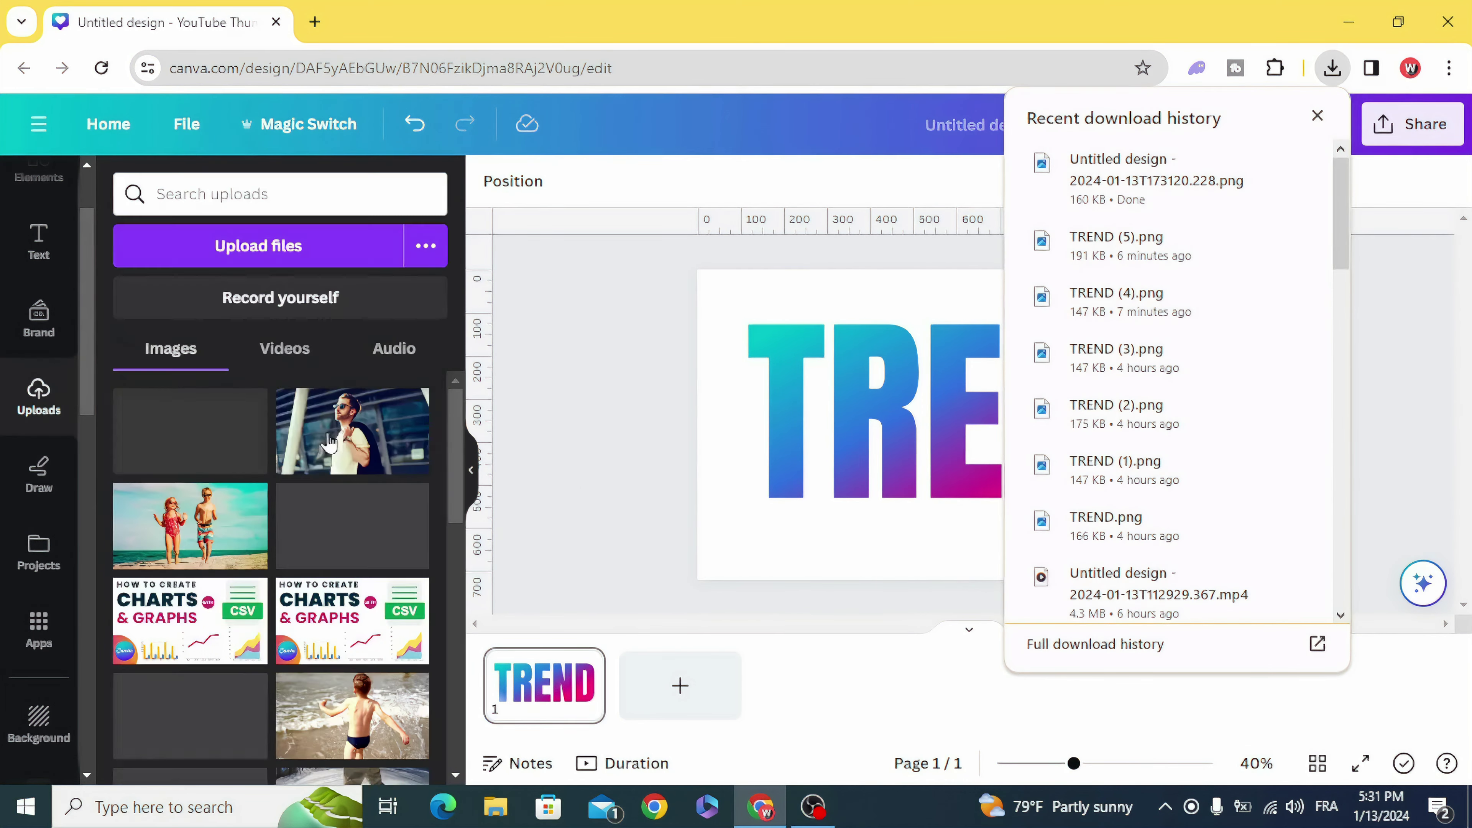
{"action": "left_click", "coordinate": [524, 417]}
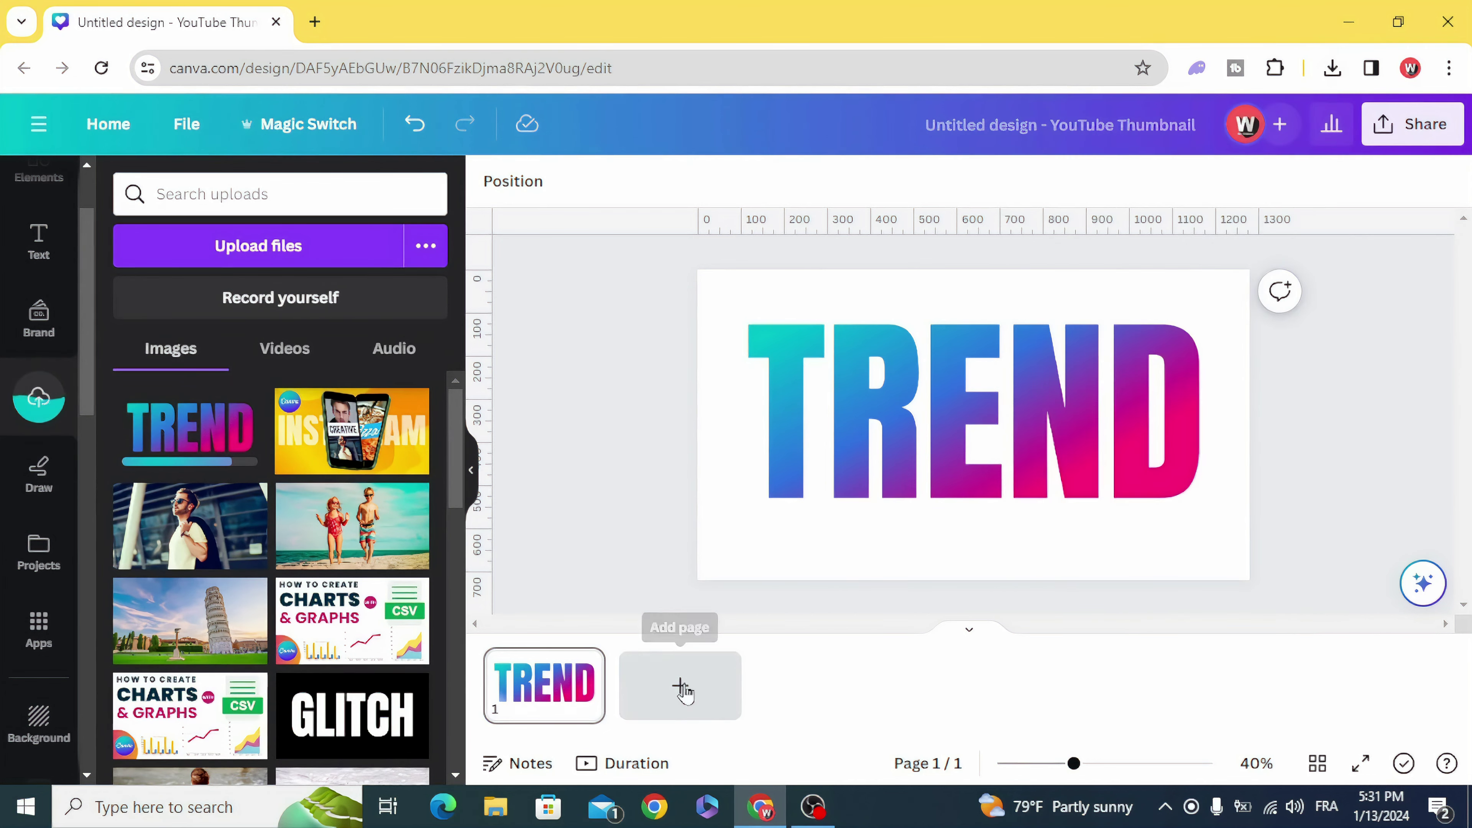
Step: Delete the original gradient text element and set the page background color to black
{"action": "left_click", "coordinate": [831, 439]}
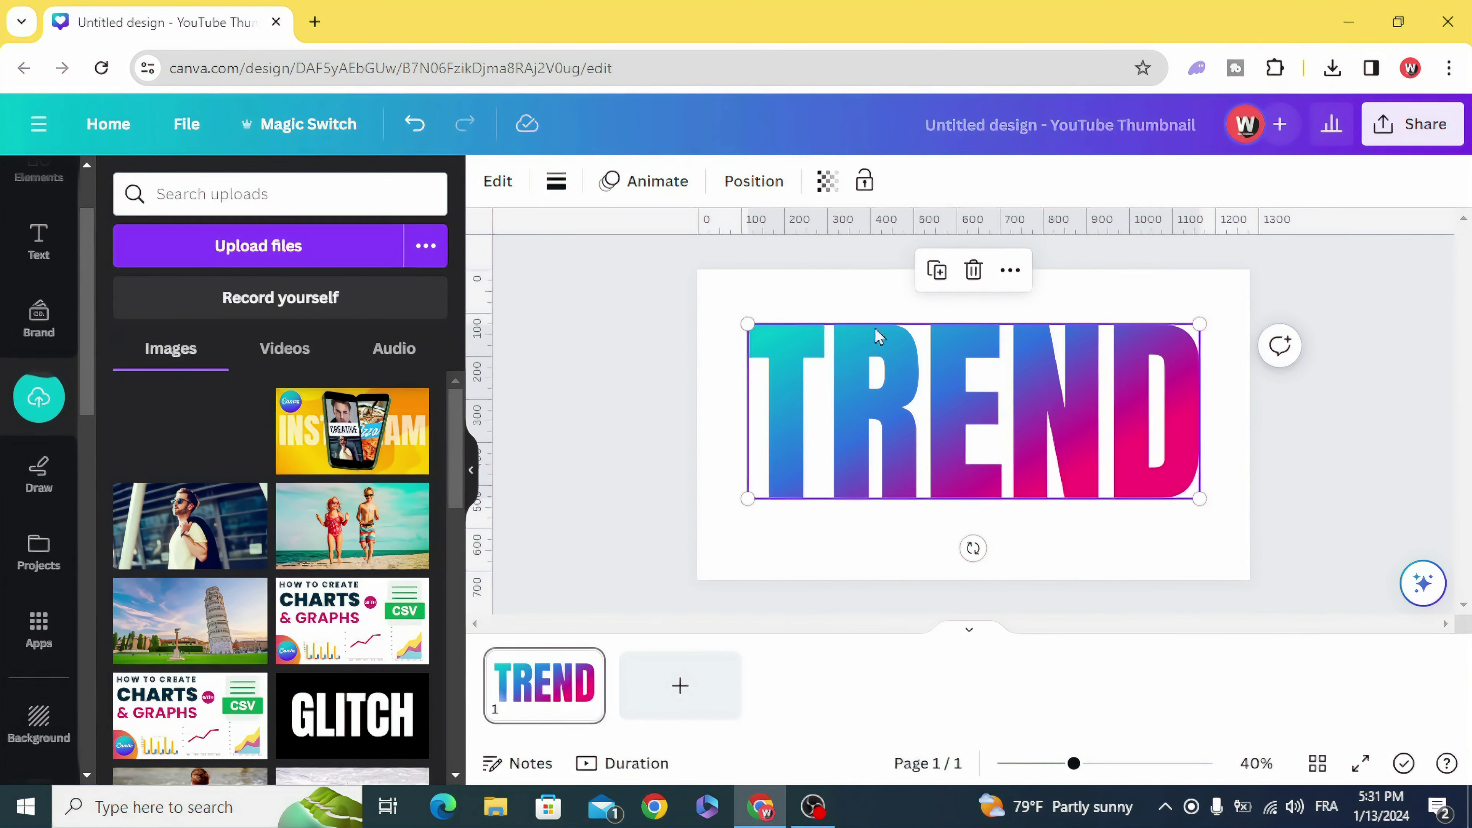
{"action": "left_click", "coordinate": [972, 270]}
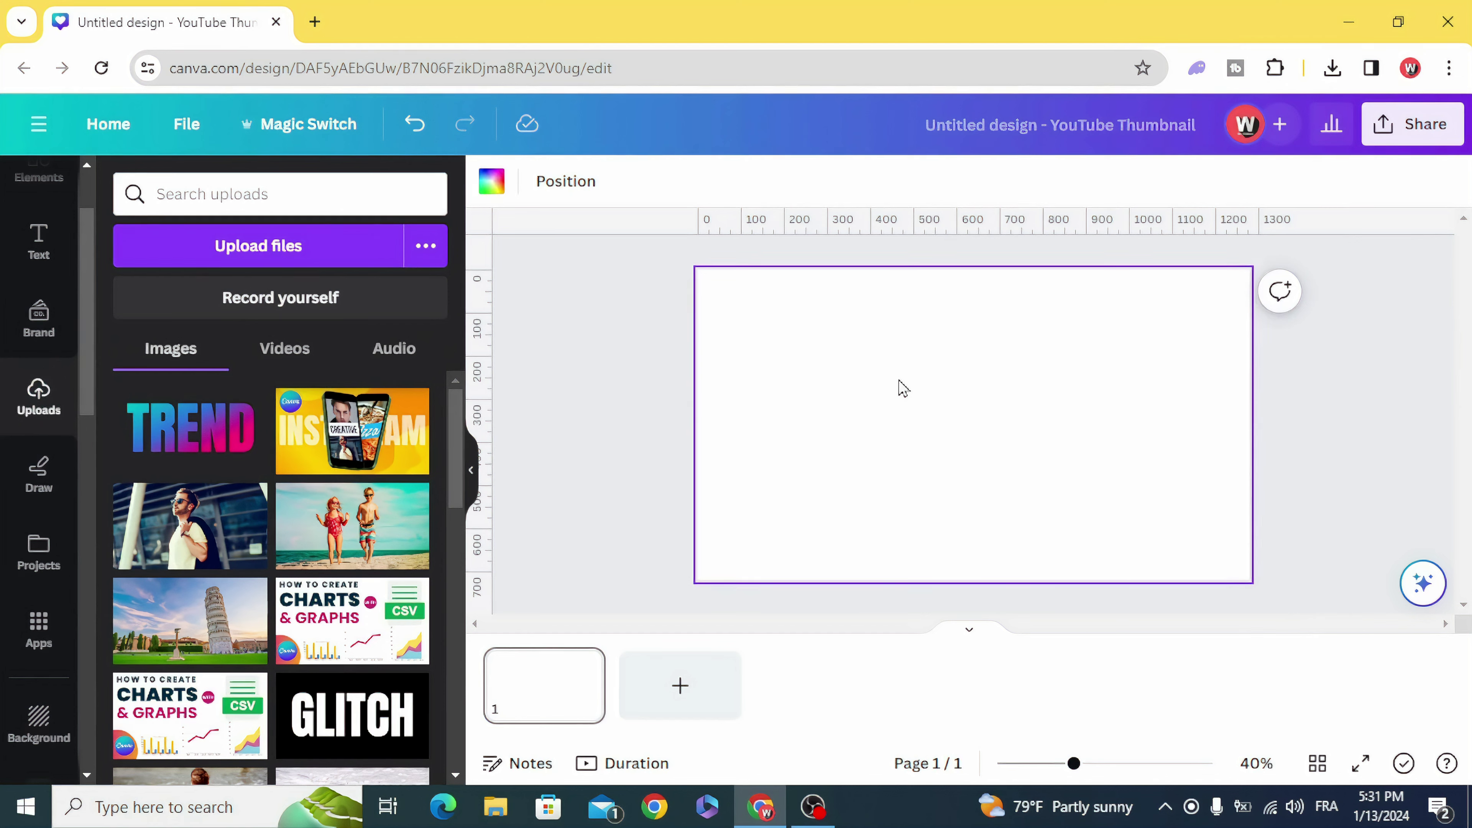
{"action": "left_click", "coordinate": [503, 188]}
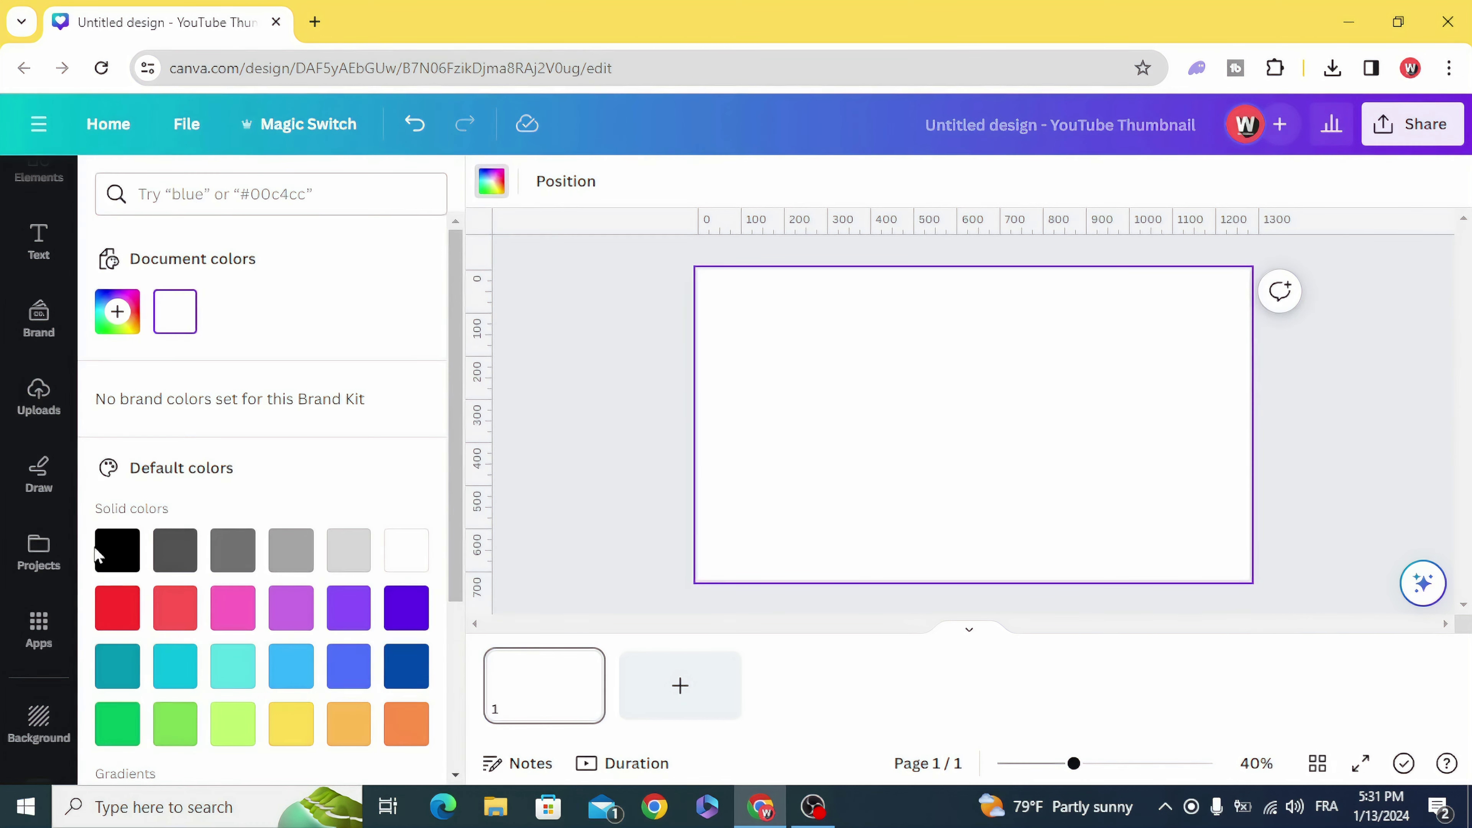
{"action": "left_click", "coordinate": [117, 552]}
{"action": "left_click", "coordinate": [605, 410]}
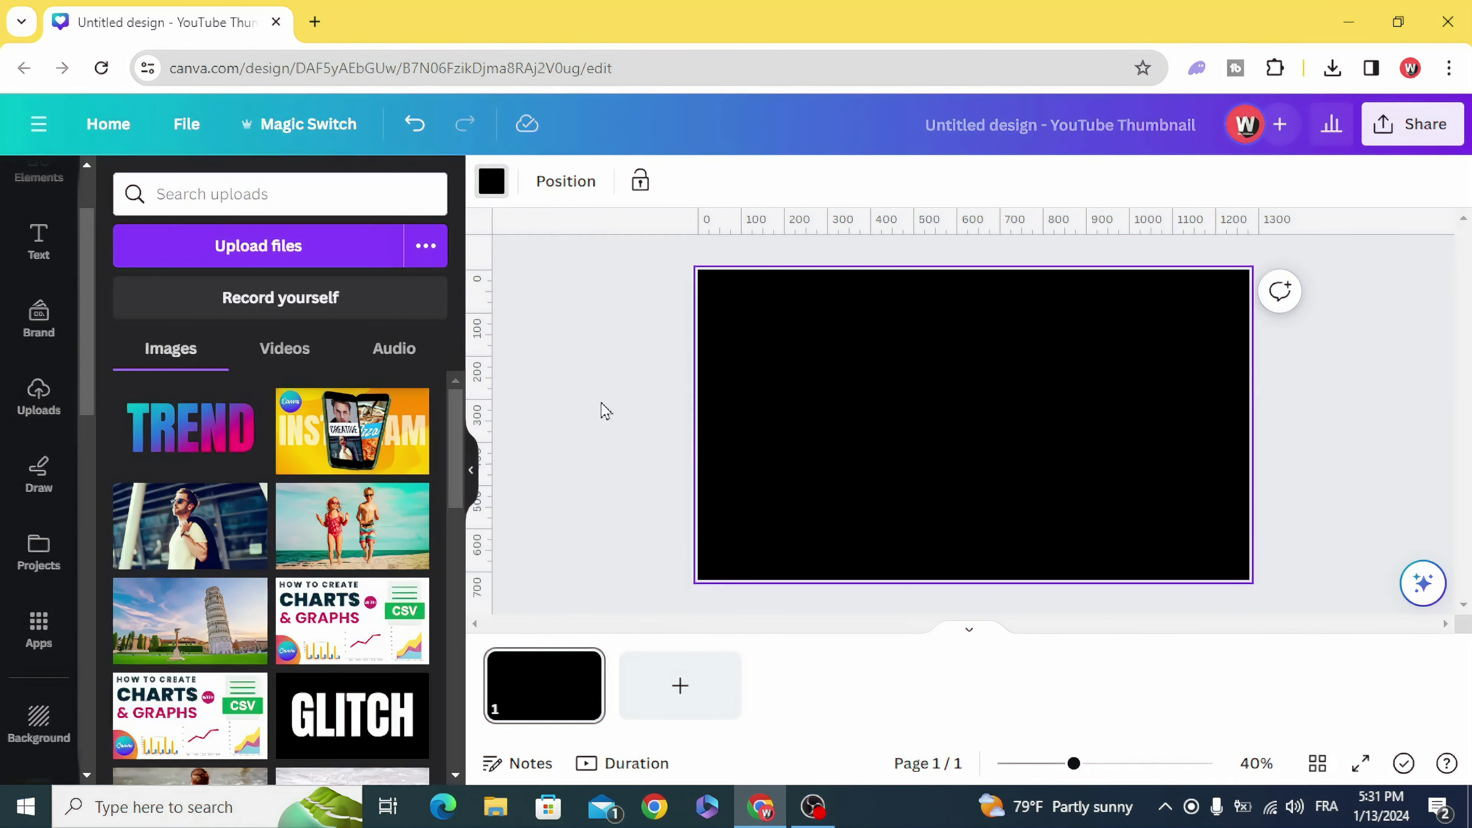
Step: Place the uploaded TREND image on the black page and enlarge it to fill the whole page
{"action": "left_click", "coordinate": [178, 438]}
{"action": "left_click_drag", "start_coordinate": [945, 418], "coordinate": [859, 369]}
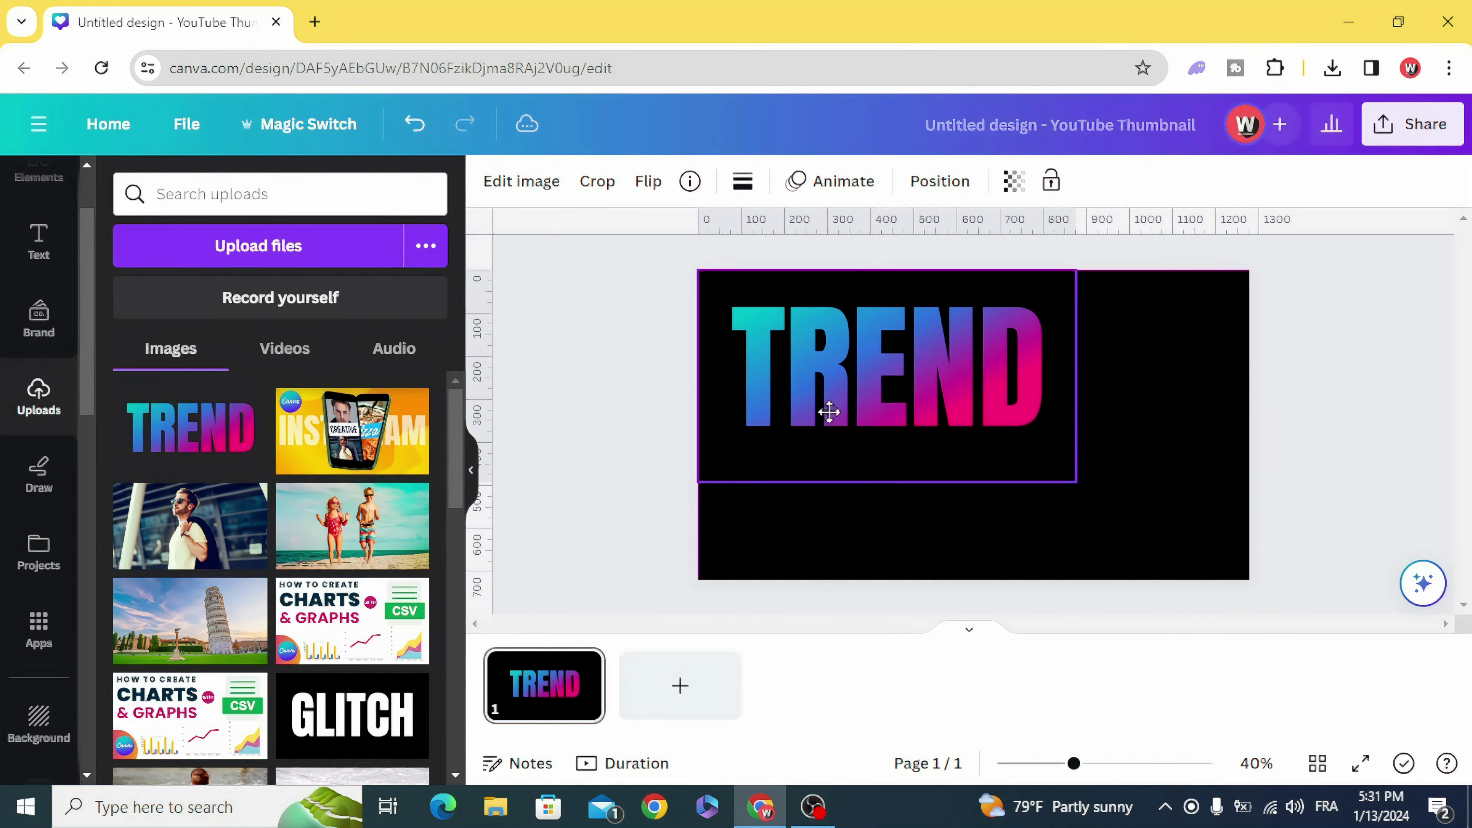
{"action": "left_click_drag", "start_coordinate": [1074, 481], "coordinate": [1252, 573]}
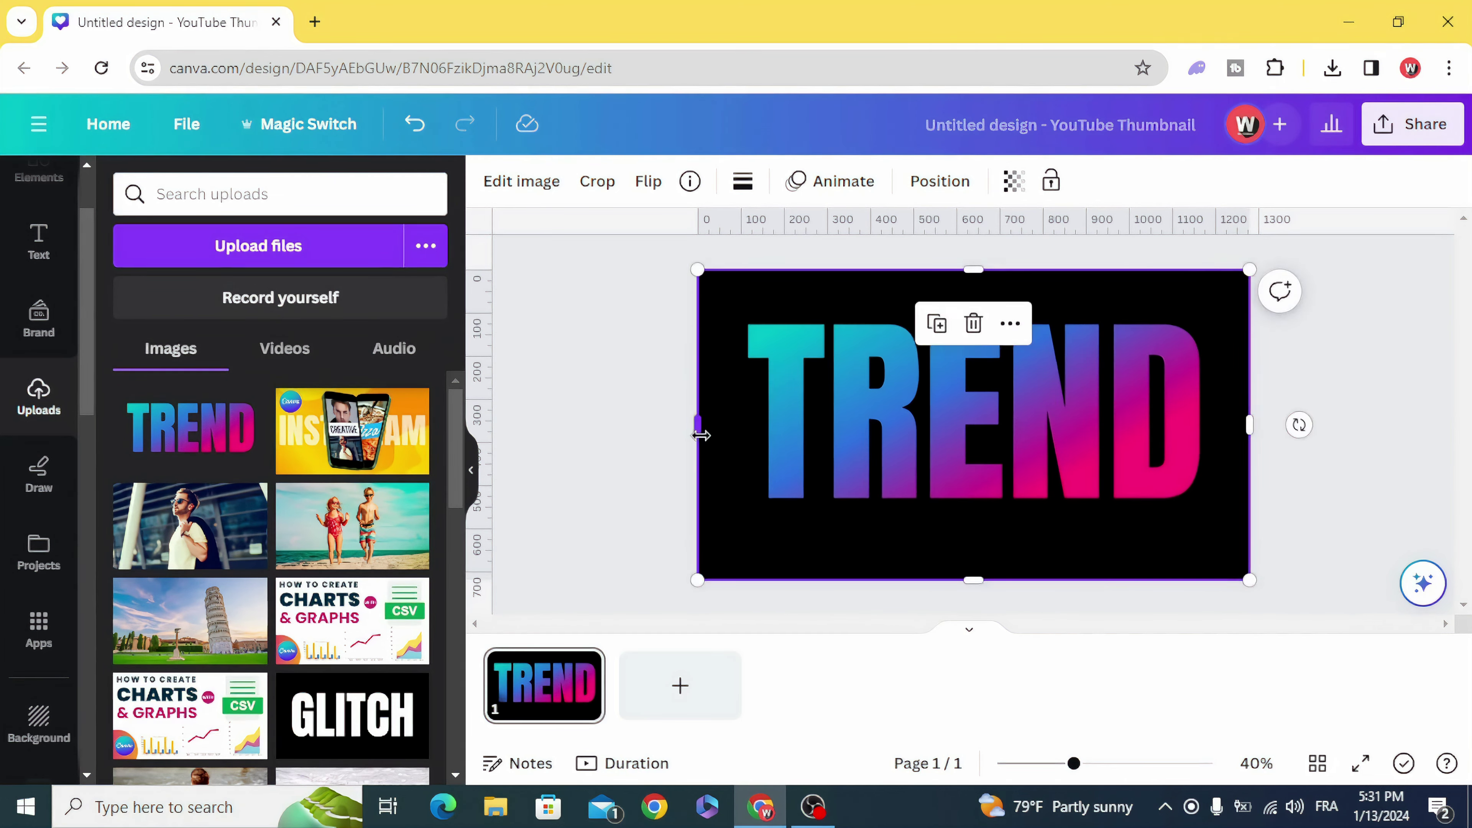
Step: Crop the TREND image to the letter D and crop a duplicate of it to the letter N
{"action": "left_click_drag", "start_coordinate": [701, 434], "coordinate": [1102, 453]}
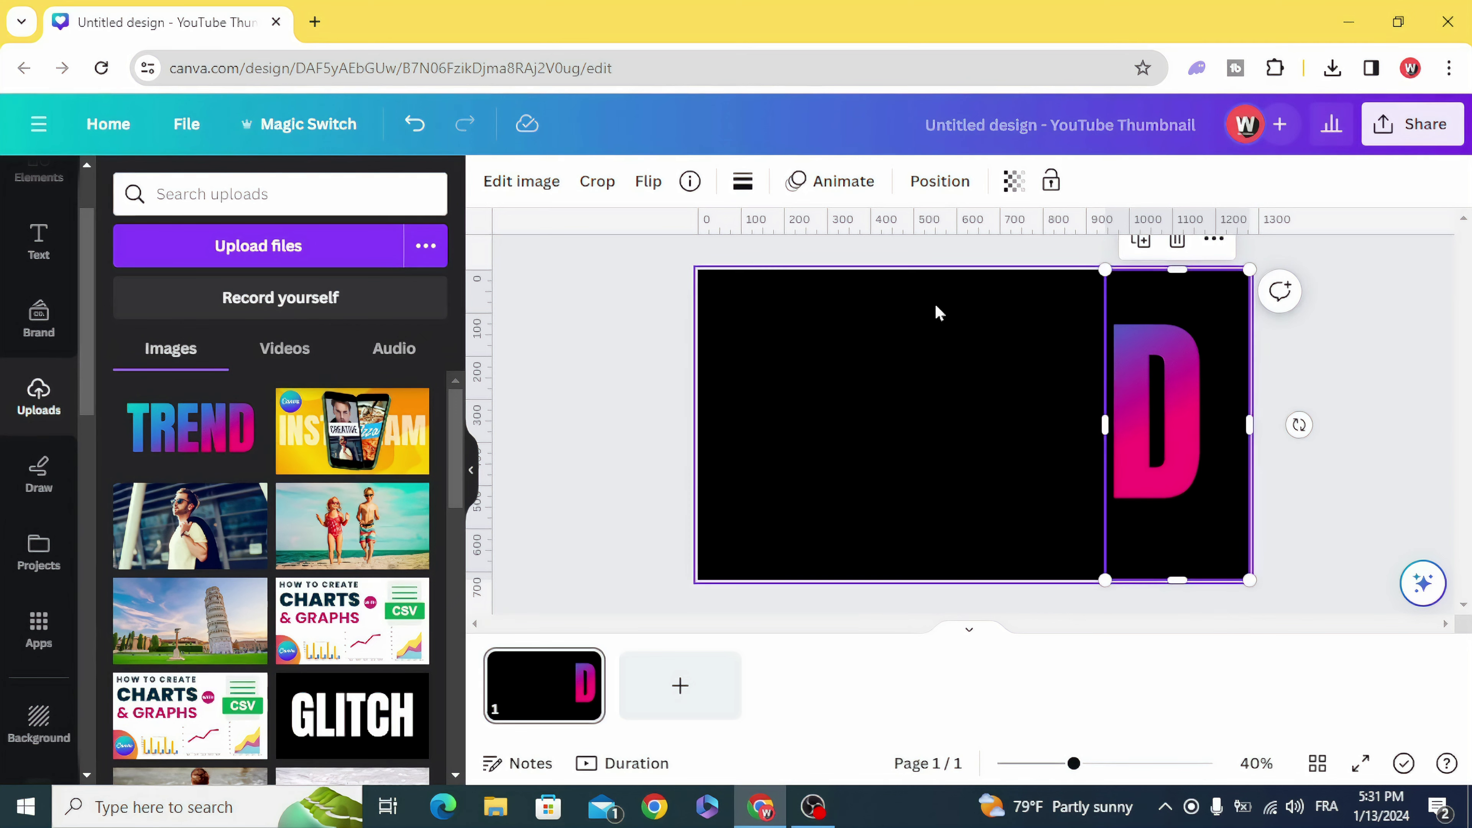
{"action": "left_click_drag", "start_coordinate": [1136, 447], "coordinate": [1004, 425]}
{"action": "left_click_drag", "start_coordinate": [1249, 427], "coordinate": [1106, 428]}
Step: Duplicate the cropped N piece and adjust the copy's crop to show only the letter E
{"action": "left_click", "coordinate": [1018, 237]}
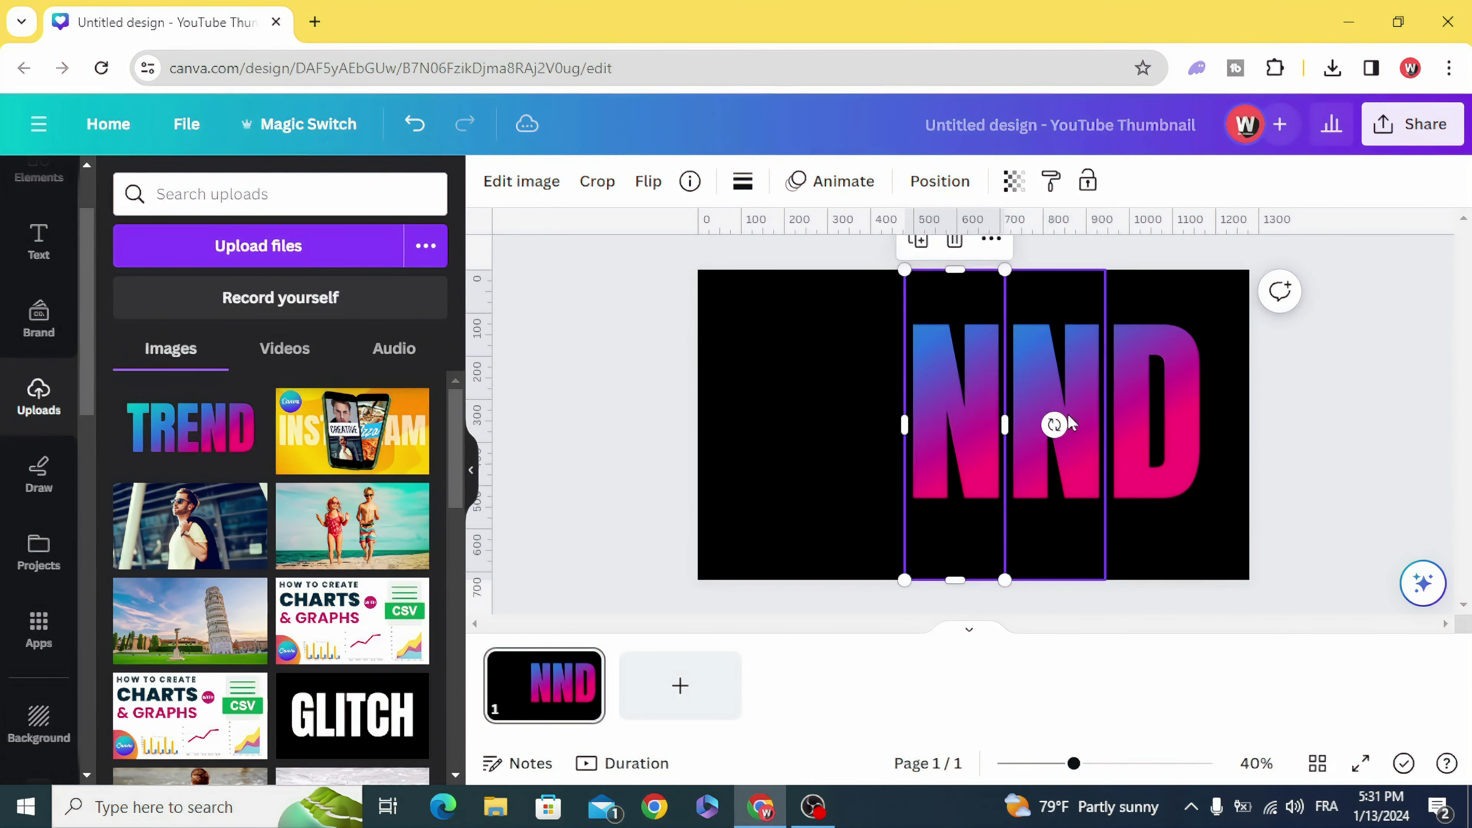
{"action": "left_click_drag", "start_coordinate": [904, 425], "coordinate": [821, 422]}
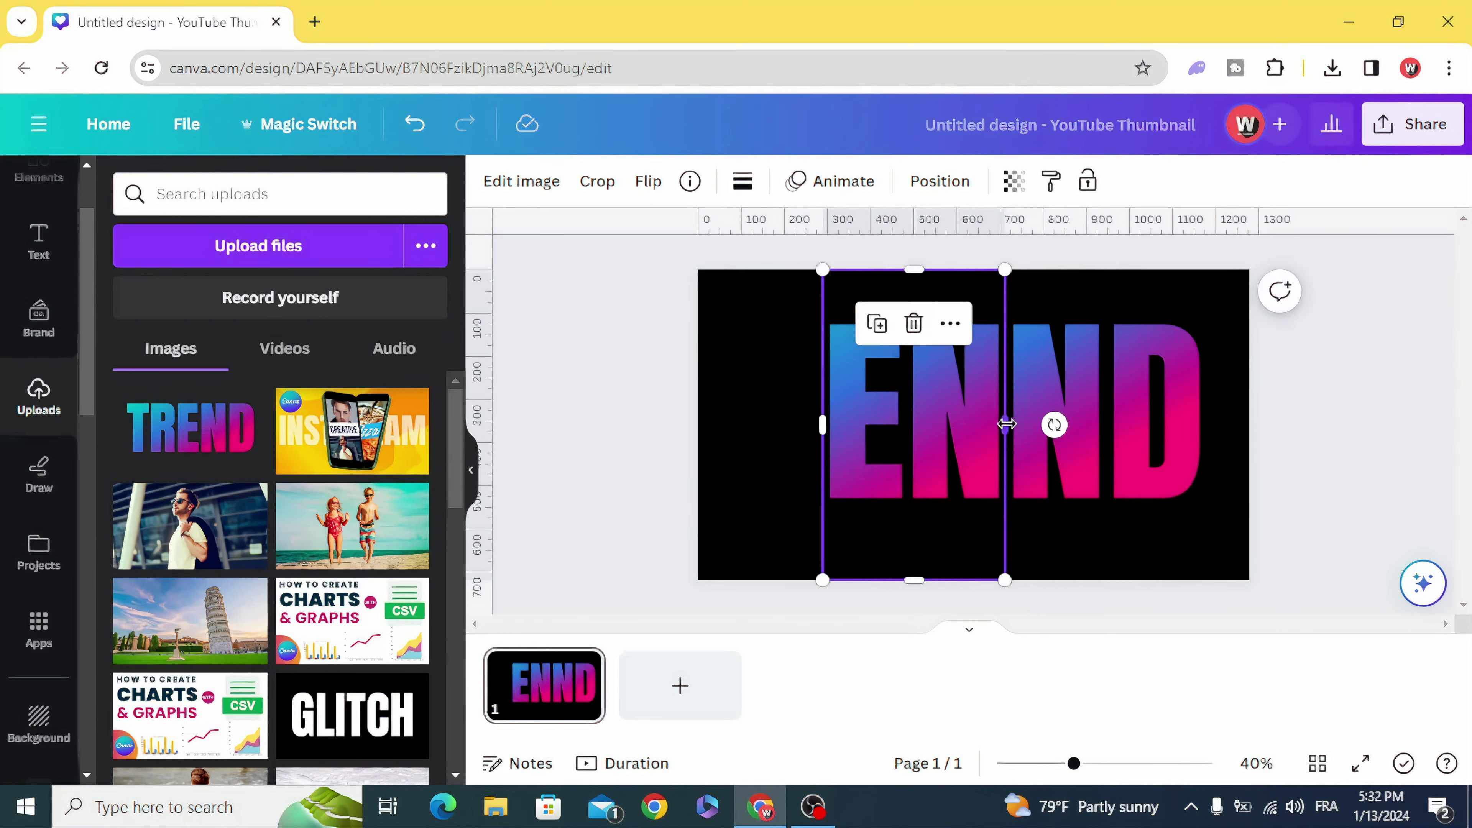
{"action": "left_click_drag", "start_coordinate": [1007, 424], "coordinate": [915, 437]}
Step: Duplicate the cropped pieces again and crop the copies to the letters R and T to complete the word
{"action": "left_click", "coordinate": [875, 243]}
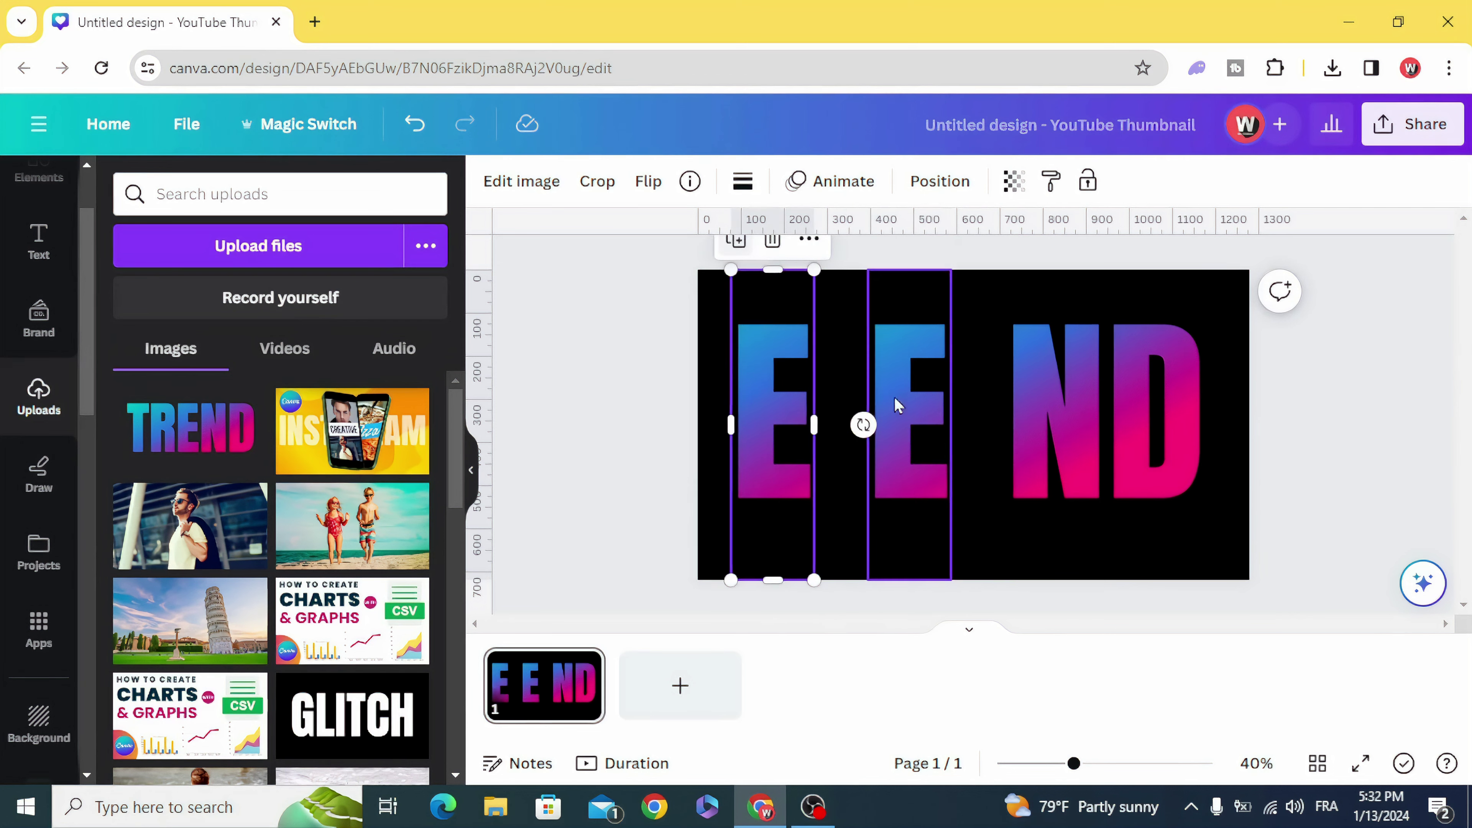
{"action": "mouse_move", "coordinate": [774, 438]}
{"action": "left_mouse_down"}
{"action": "mouse_move", "coordinate": [914, 438]}
{"action": "mouse_move", "coordinate": [733, 424]}
{"action": "mouse_move", "coordinate": [771, 427]}
{"action": "left_mouse_up"}
{"action": "left_click_drag", "start_coordinate": [951, 428], "coordinate": [830, 440]}
{"action": "left_click", "coordinate": [783, 240]}
{"action": "left_click_drag", "start_coordinate": [1007, 424], "coordinate": [716, 432]}
{"action": "left_click", "coordinate": [604, 457]}
Step: Move the D, E, R and T pieces toward the N so the neighboring letters of TREND slightly overlap
{"action": "mouse_move", "coordinate": [1131, 418]}
{"action": "left_mouse_down"}
{"action": "mouse_move", "coordinate": [1136, 406]}
{"action": "mouse_move", "coordinate": [1113, 400]}
{"action": "left_mouse_up"}
{"action": "left_click_drag", "start_coordinate": [930, 418], "coordinate": [986, 418]}
{"action": "left_click_drag", "start_coordinate": [854, 428], "coordinate": [892, 413]}
{"action": "right_click", "coordinate": [916, 420]}
{"action": "key", "text": "Escape"}
{"action": "left_click_drag", "start_coordinate": [765, 404], "coordinate": [844, 419]}
{"action": "left_click", "coordinate": [712, 438]}
Step: Select all five letter pieces and move them together to sit near the horizontal center, slightly higher on the page
{"action": "key", "text": "ctrl+a"}
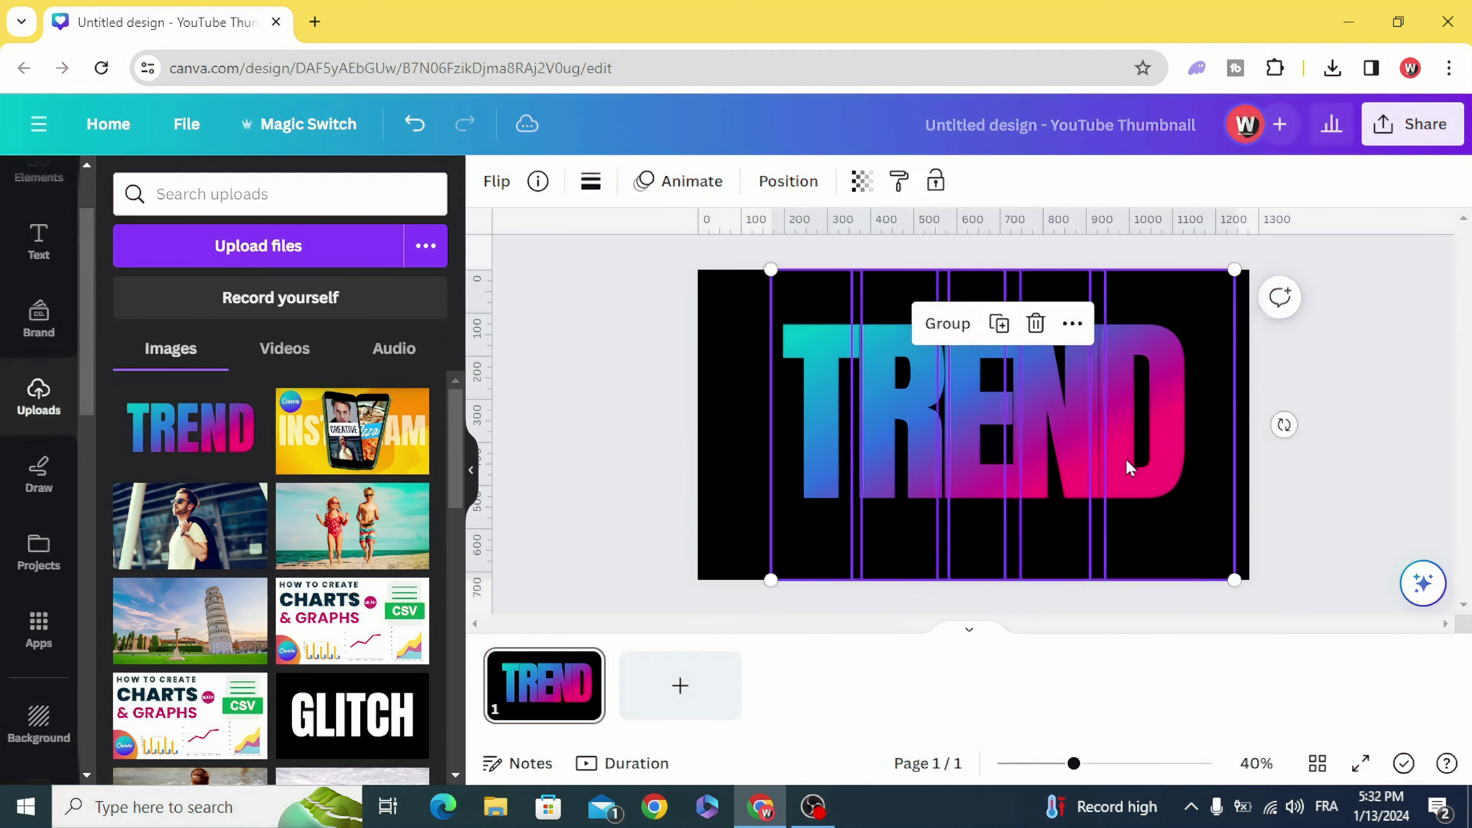
{"action": "left_click_drag", "start_coordinate": [1127, 464], "coordinate": [1093, 458]}
{"action": "left_click_drag", "start_coordinate": [631, 416], "coordinate": [1182, 554]}
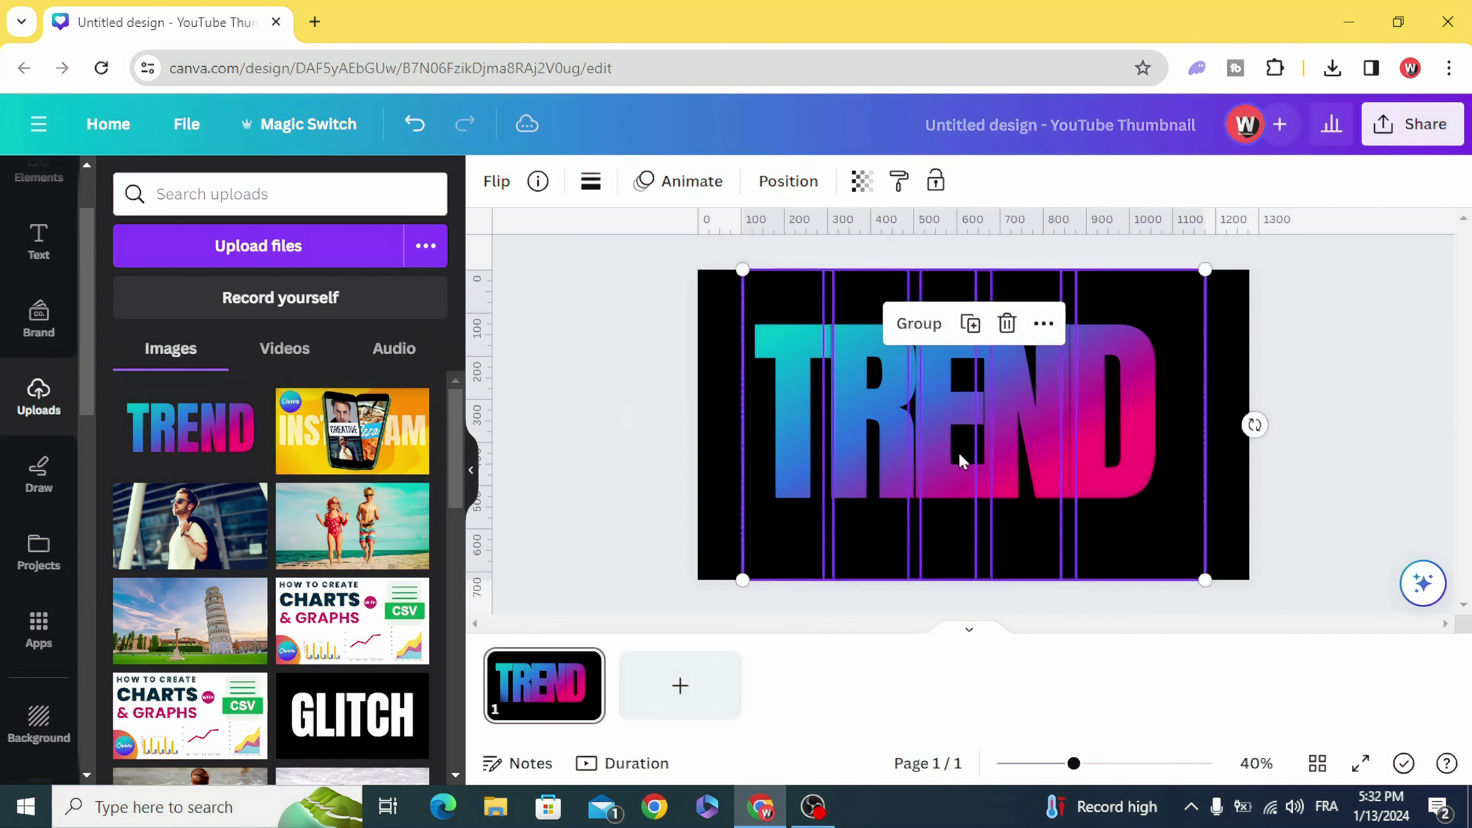
{"action": "mouse_move", "coordinate": [960, 461]}
{"action": "left_mouse_down"}
{"action": "mouse_move", "coordinate": [976, 450]}
{"action": "mouse_move", "coordinate": [957, 453]}
{"action": "left_mouse_up"}
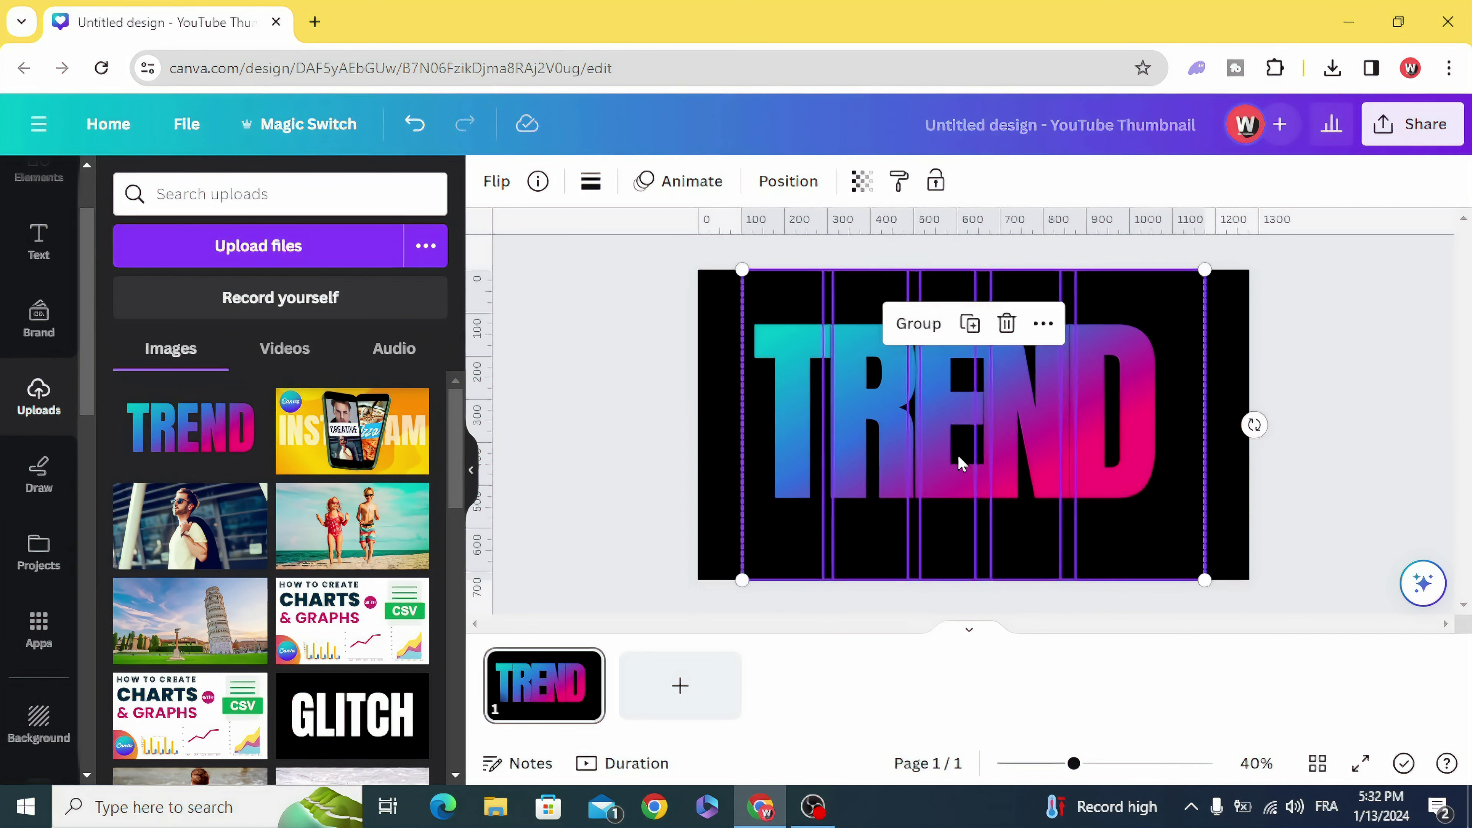
{"action": "left_click", "coordinate": [662, 366]}
{"action": "left_click_drag", "start_coordinate": [662, 366], "coordinate": [1154, 518]}
{"action": "mouse_move", "coordinate": [1089, 474]}
{"action": "left_mouse_down"}
{"action": "mouse_move", "coordinate": [1078, 486]}
{"action": "mouse_move", "coordinate": [1084, 467]}
{"action": "left_mouse_up"}
{"action": "left_click", "coordinate": [690, 461]}
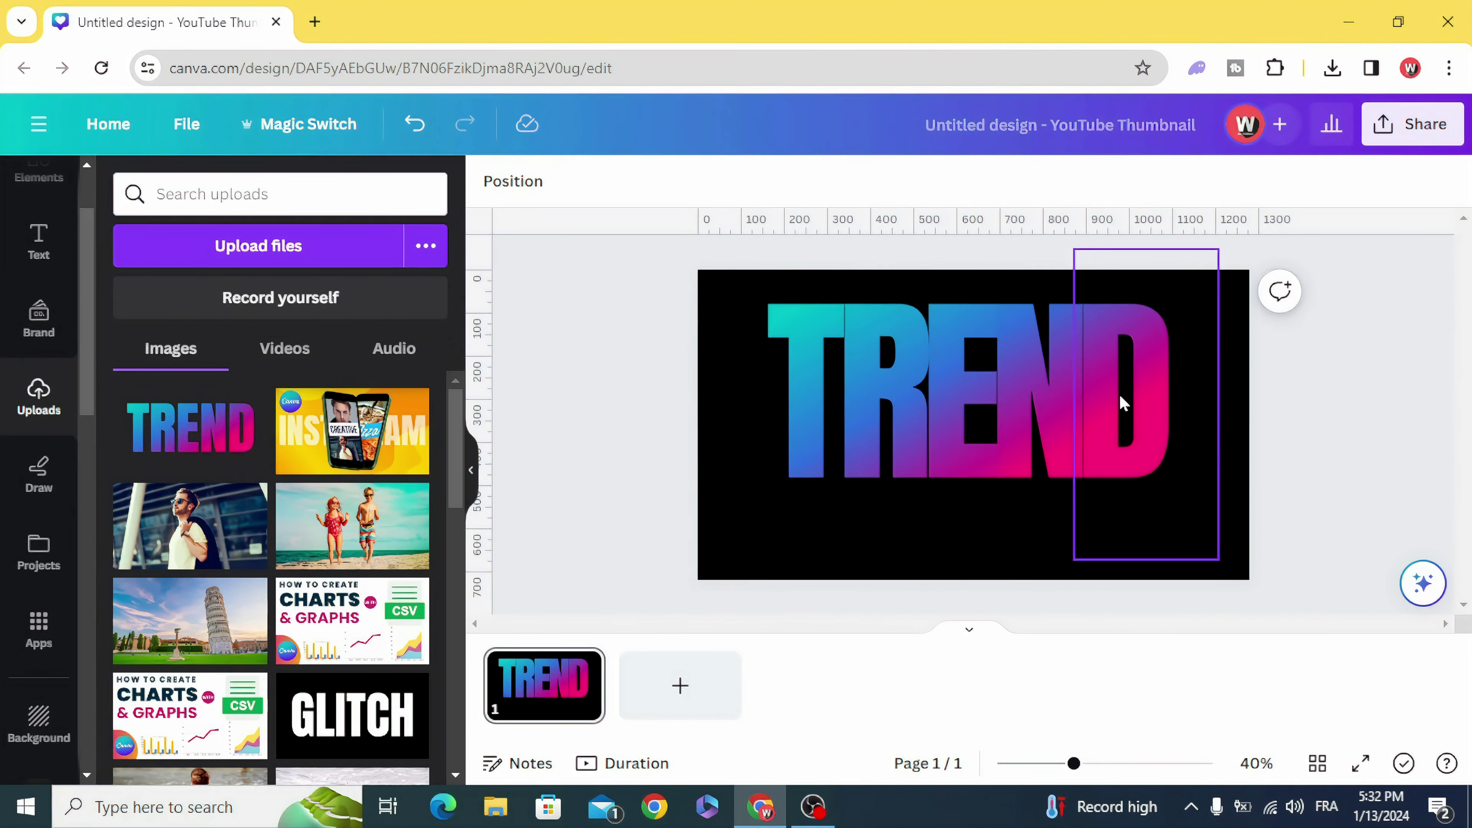
Step: Reverse the layer order of the letter pieces so D is on top, followed by N, E, R and T
{"action": "right_click", "coordinate": [809, 376]}
{"action": "mouse_move", "coordinate": [923, 370]}
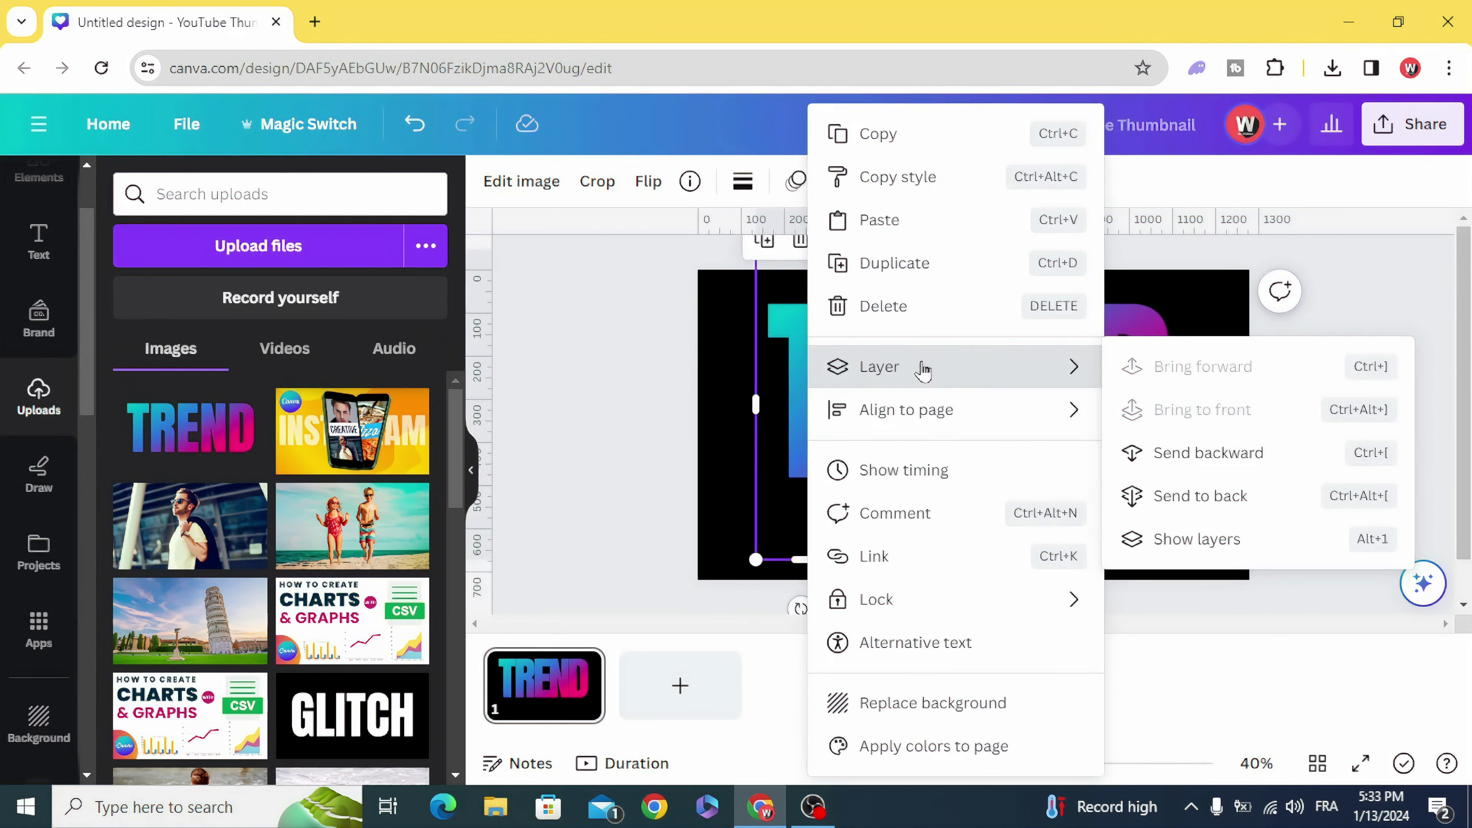
{"action": "left_click", "coordinate": [1217, 542]}
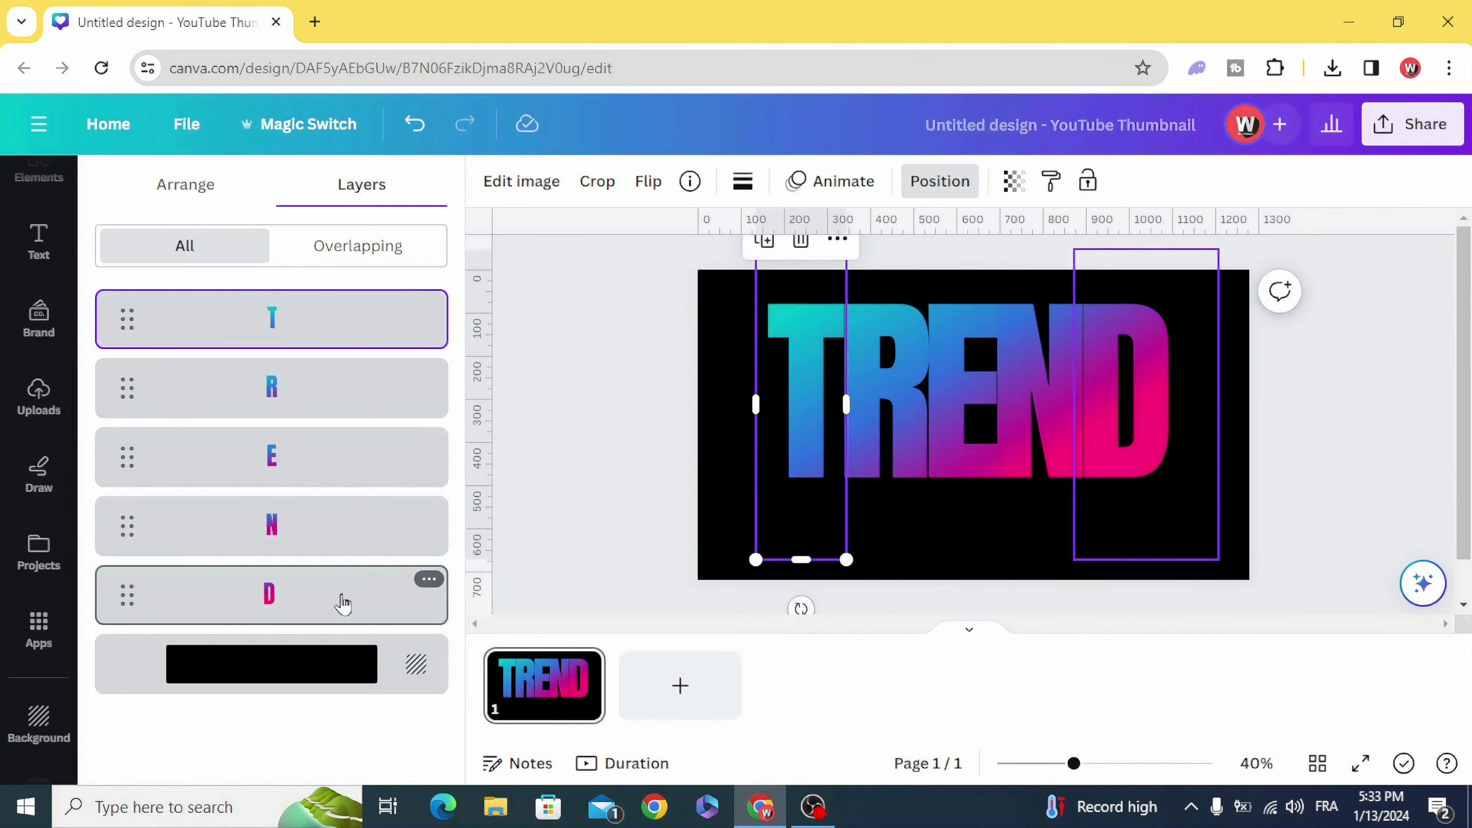
{"action": "left_click_drag", "start_coordinate": [343, 603], "coordinate": [359, 302]}
{"action": "left_click_drag", "start_coordinate": [339, 592], "coordinate": [338, 380]}
{"action": "left_click_drag", "start_coordinate": [329, 595], "coordinate": [343, 476]}
{"action": "left_click_drag", "start_coordinate": [339, 595], "coordinate": [351, 493]}
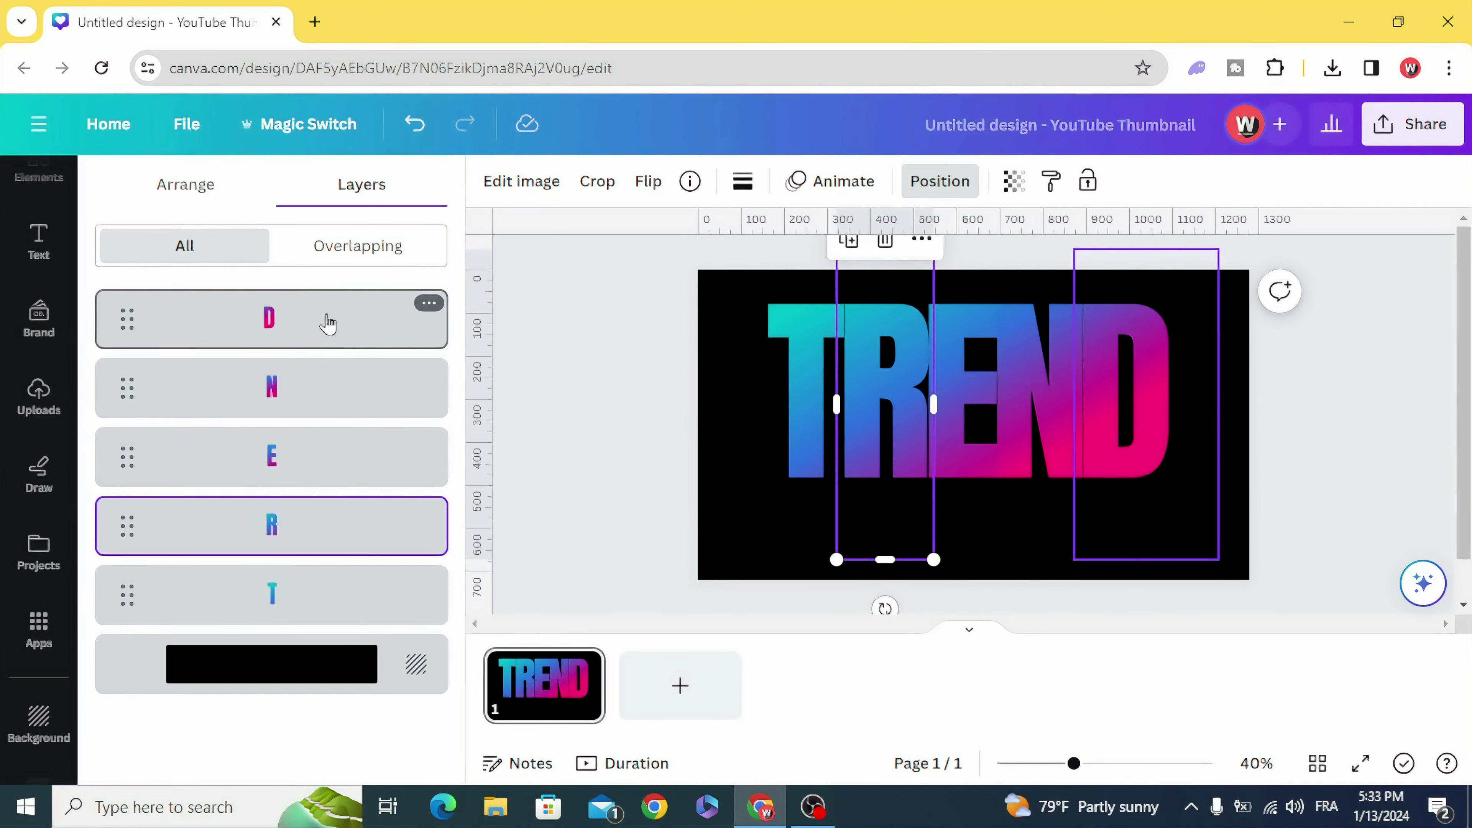
{"action": "left_click", "coordinate": [622, 447]}
Step: Apply a Drop shadow to the letter D piece and set the shadow direction to Left
{"action": "left_click", "coordinate": [1091, 412]}
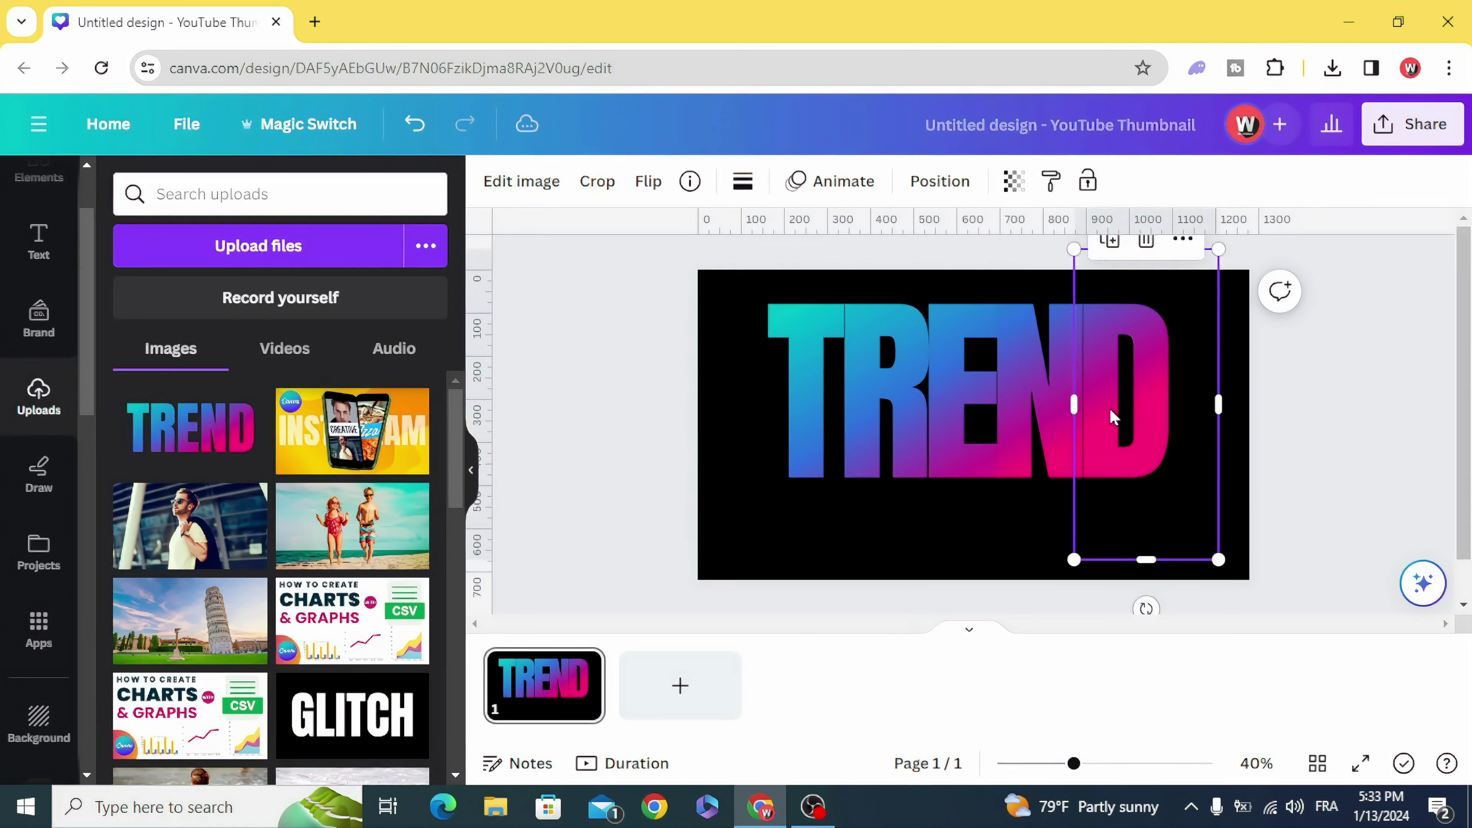
{"action": "left_click", "coordinate": [525, 182]}
{"action": "left_click", "coordinate": [180, 655]}
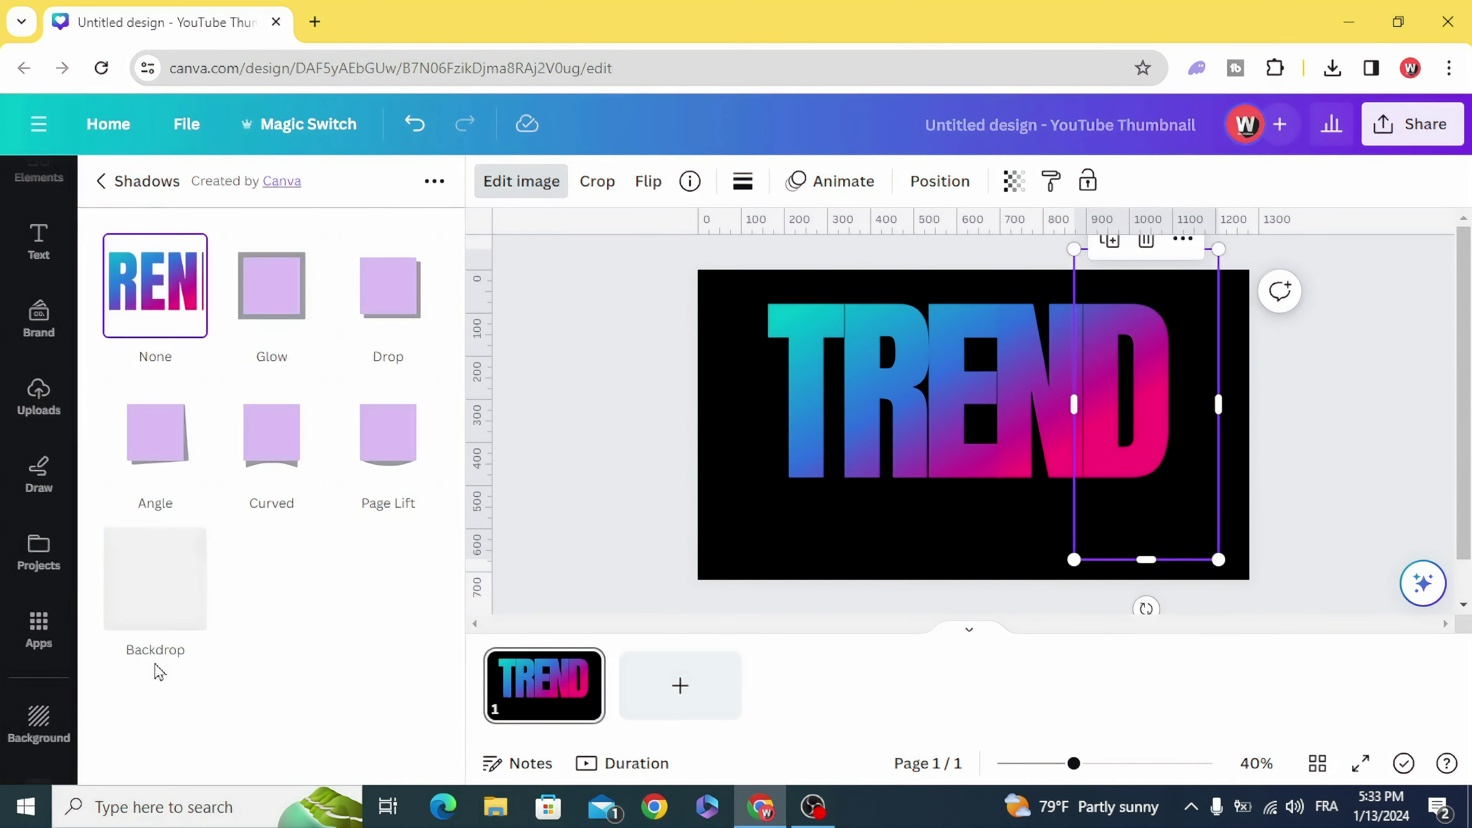
{"action": "left_click", "coordinate": [400, 286]}
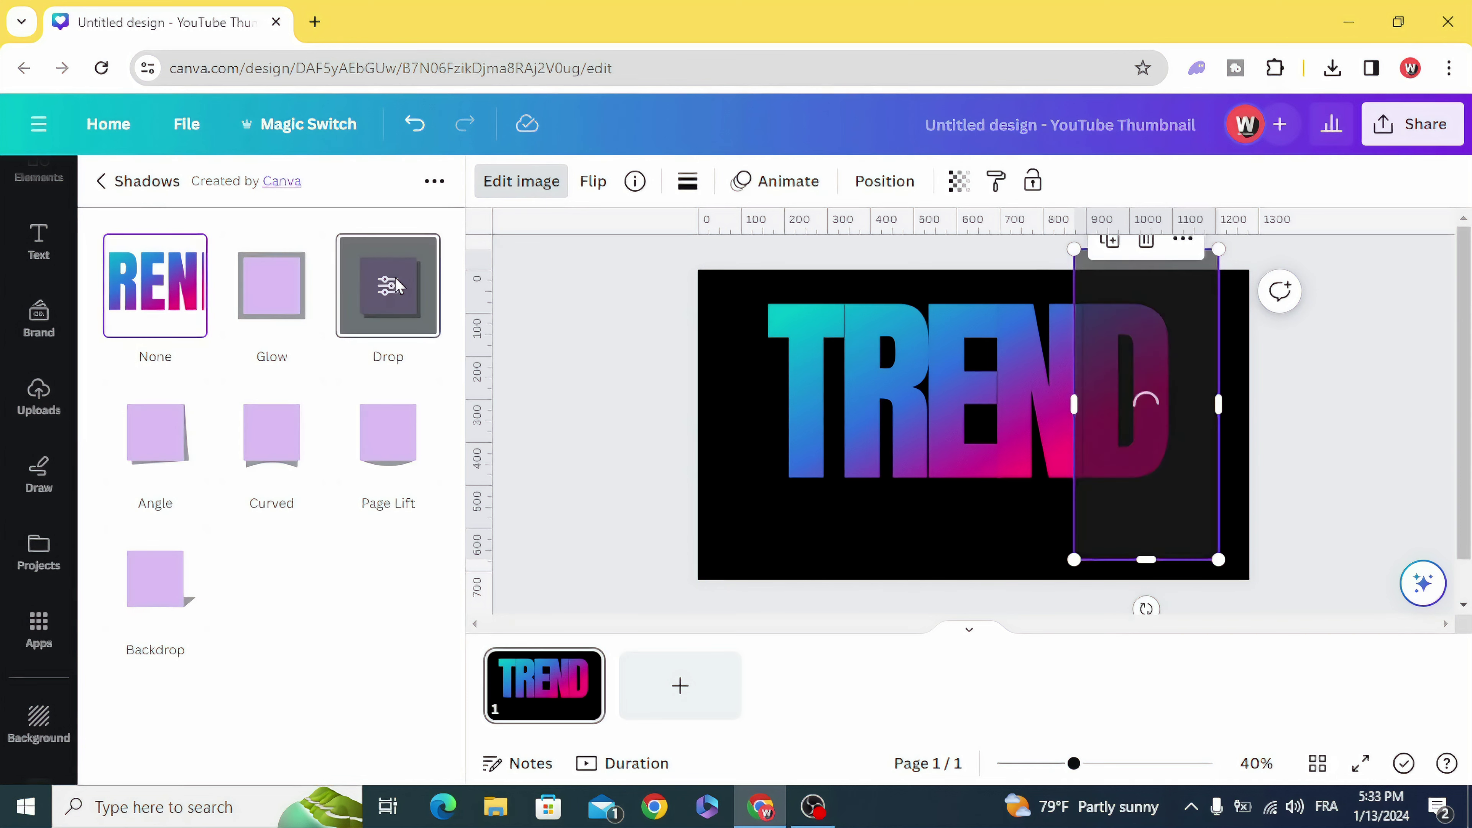
{"action": "left_click", "coordinate": [388, 290]}
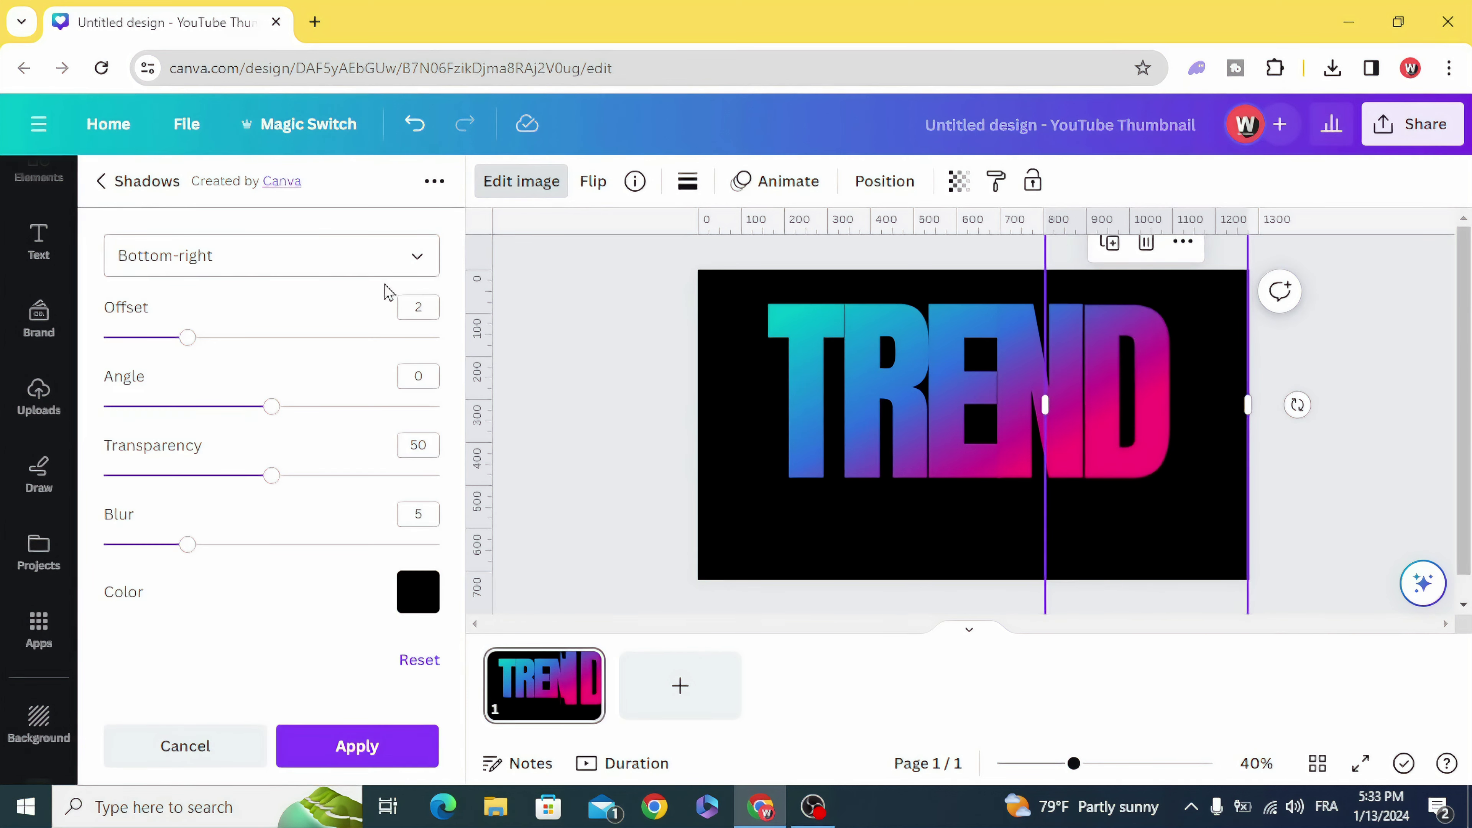
{"action": "left_click", "coordinate": [240, 265]}
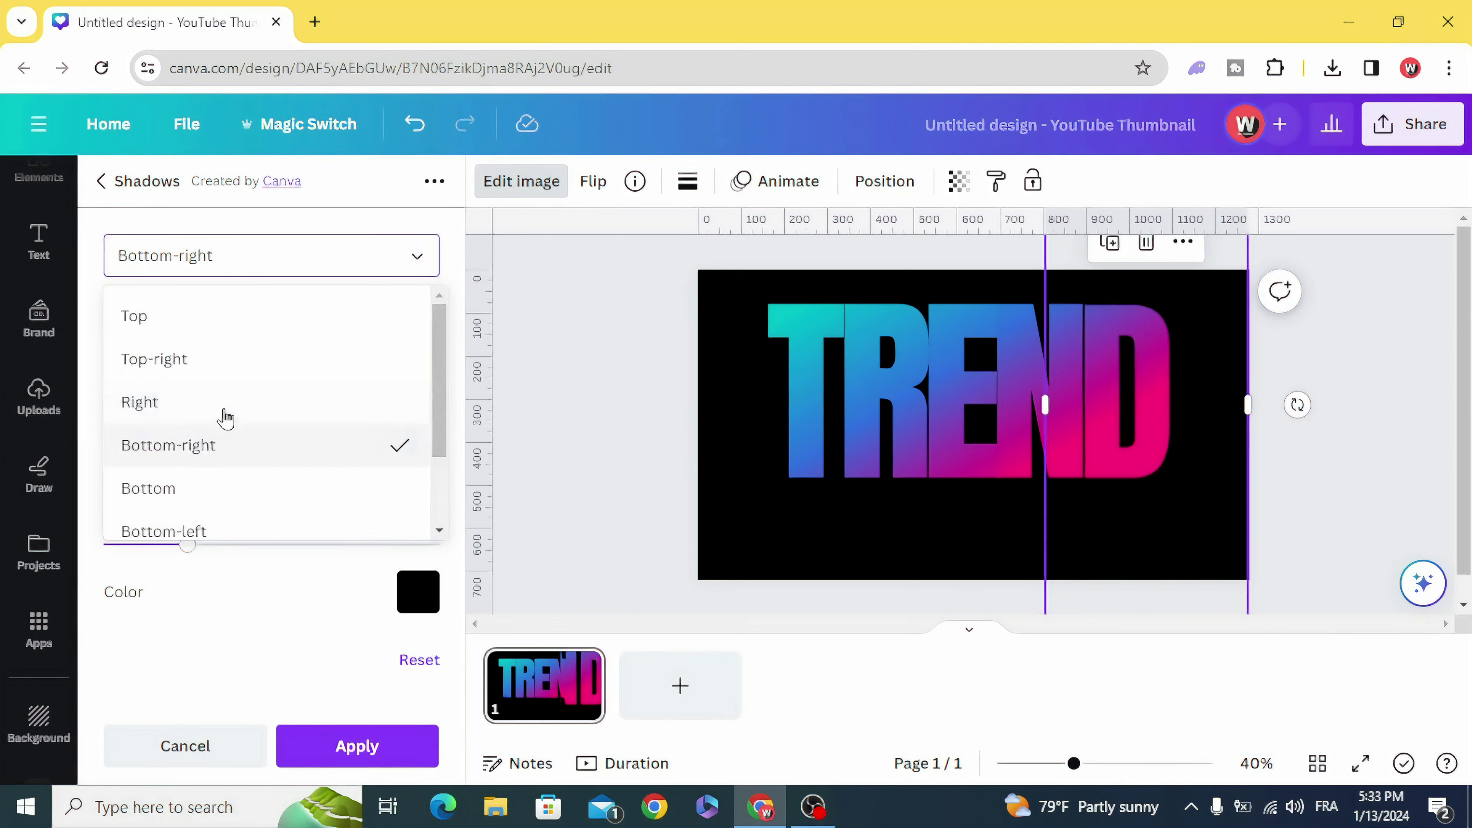
{"action": "scroll", "coordinate": [223, 418], "scroll_direction": "down", "scroll_amount": 2}
{"action": "left_click", "coordinate": [171, 475]}
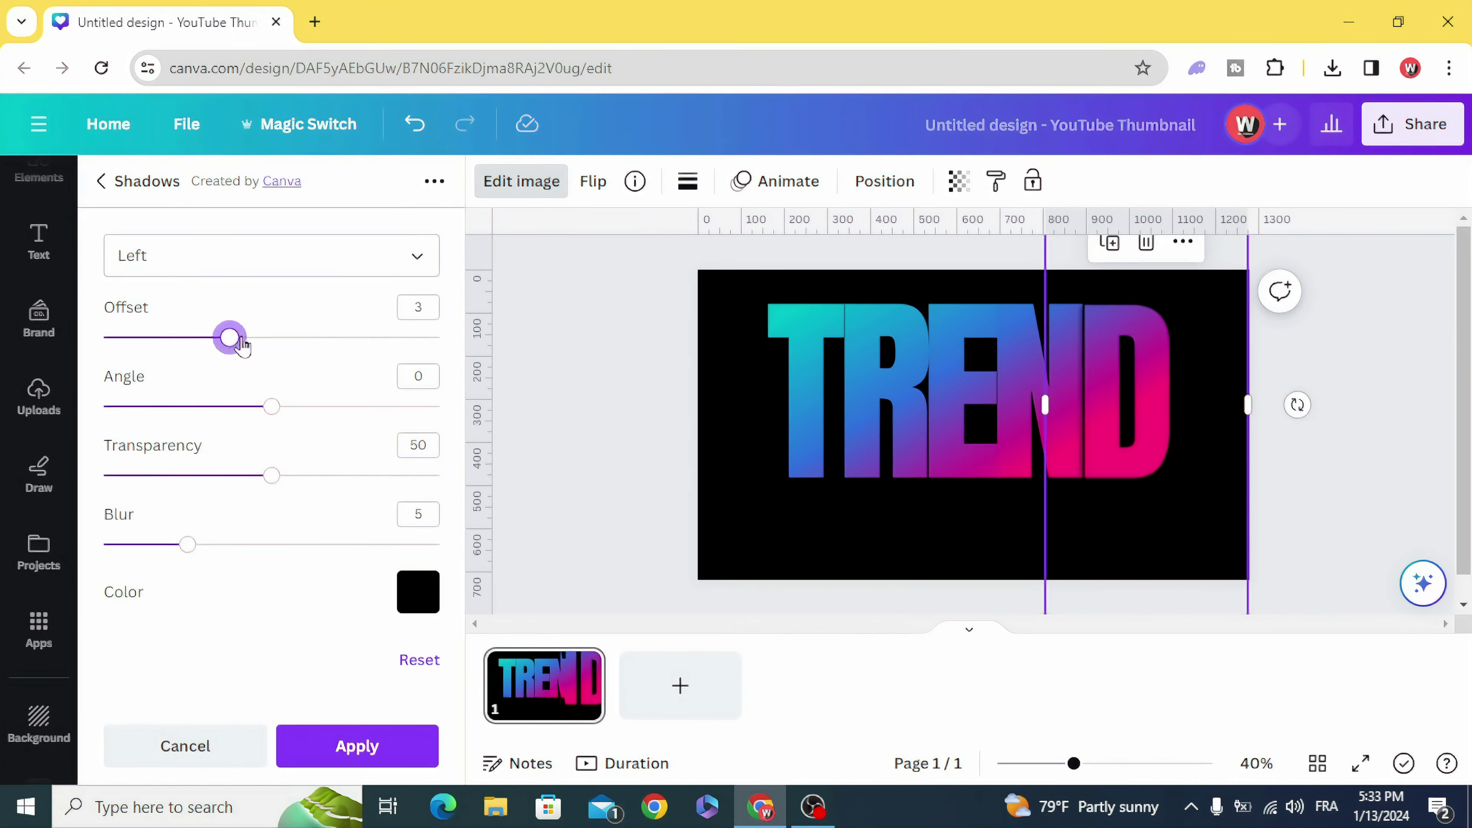
Step: Set the D shadow's offset to 8 and transparency to 100, and raise its blur to the maximum
{"action": "left_click_drag", "start_coordinate": [243, 345], "coordinate": [429, 343]}
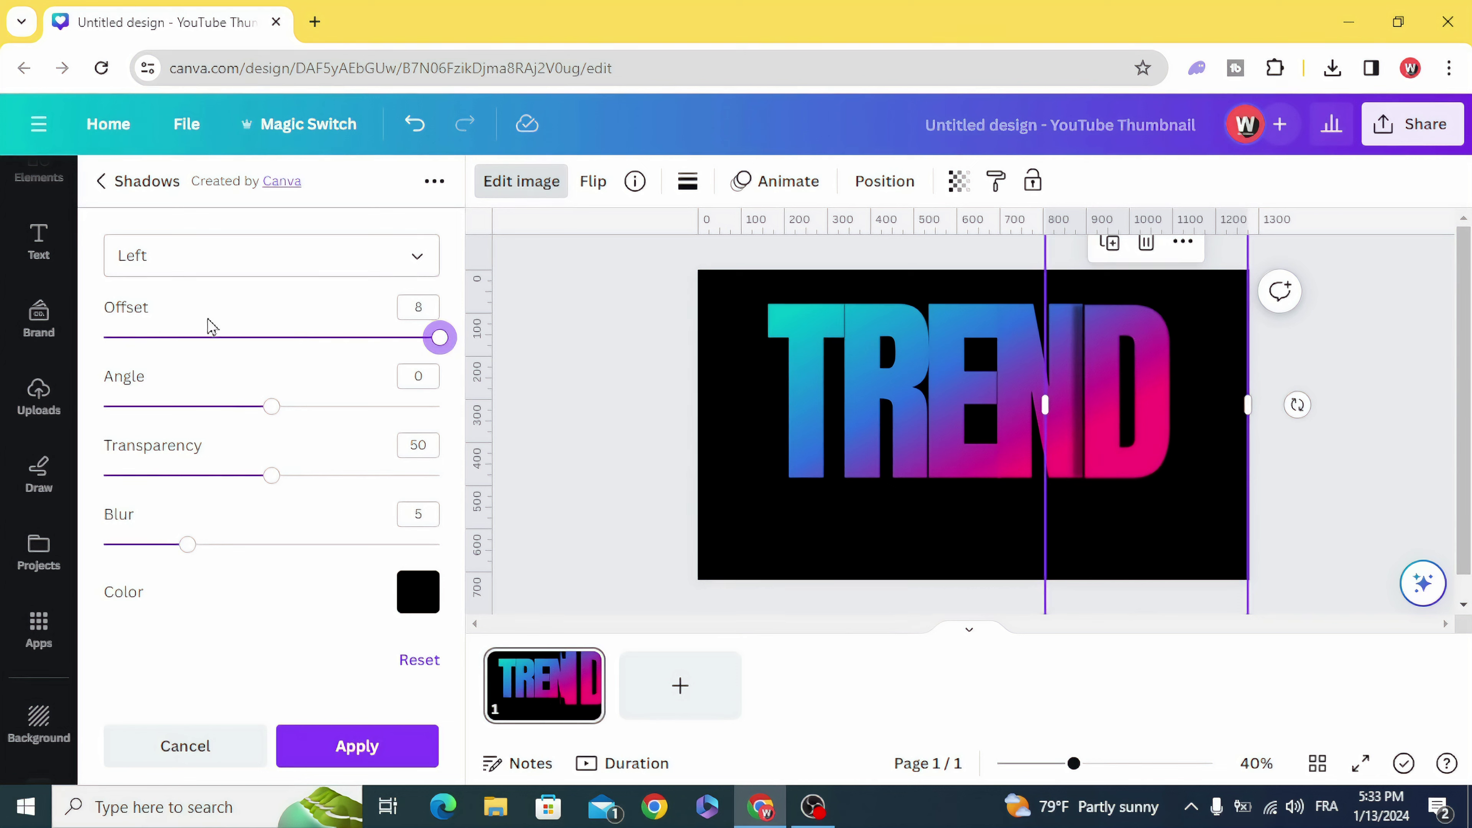
{"action": "left_click_drag", "start_coordinate": [272, 475], "coordinate": [464, 483]}
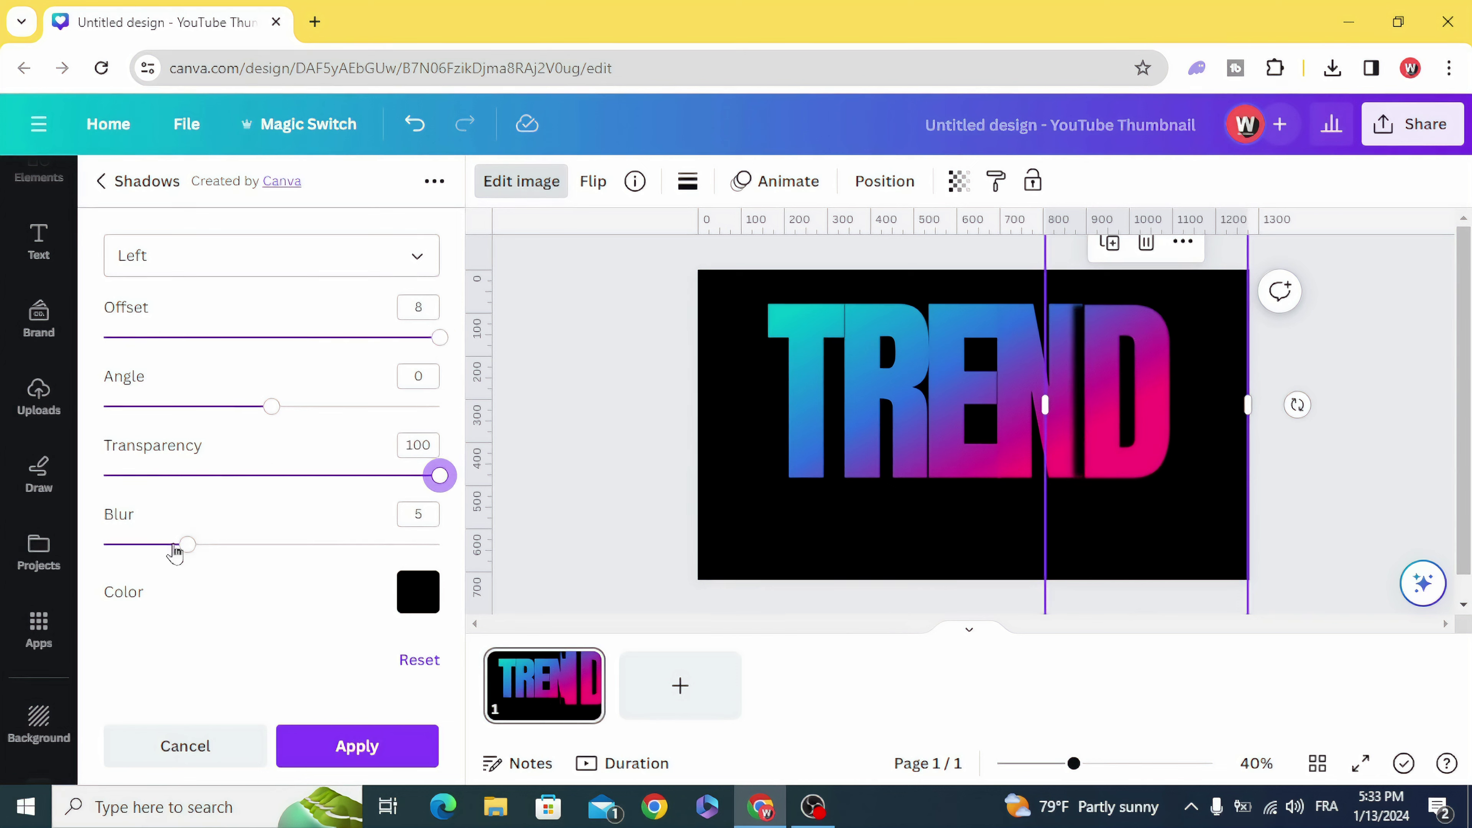
{"action": "left_click_drag", "start_coordinate": [175, 552], "coordinate": [536, 560]}
{"action": "left_click", "coordinate": [651, 431]}
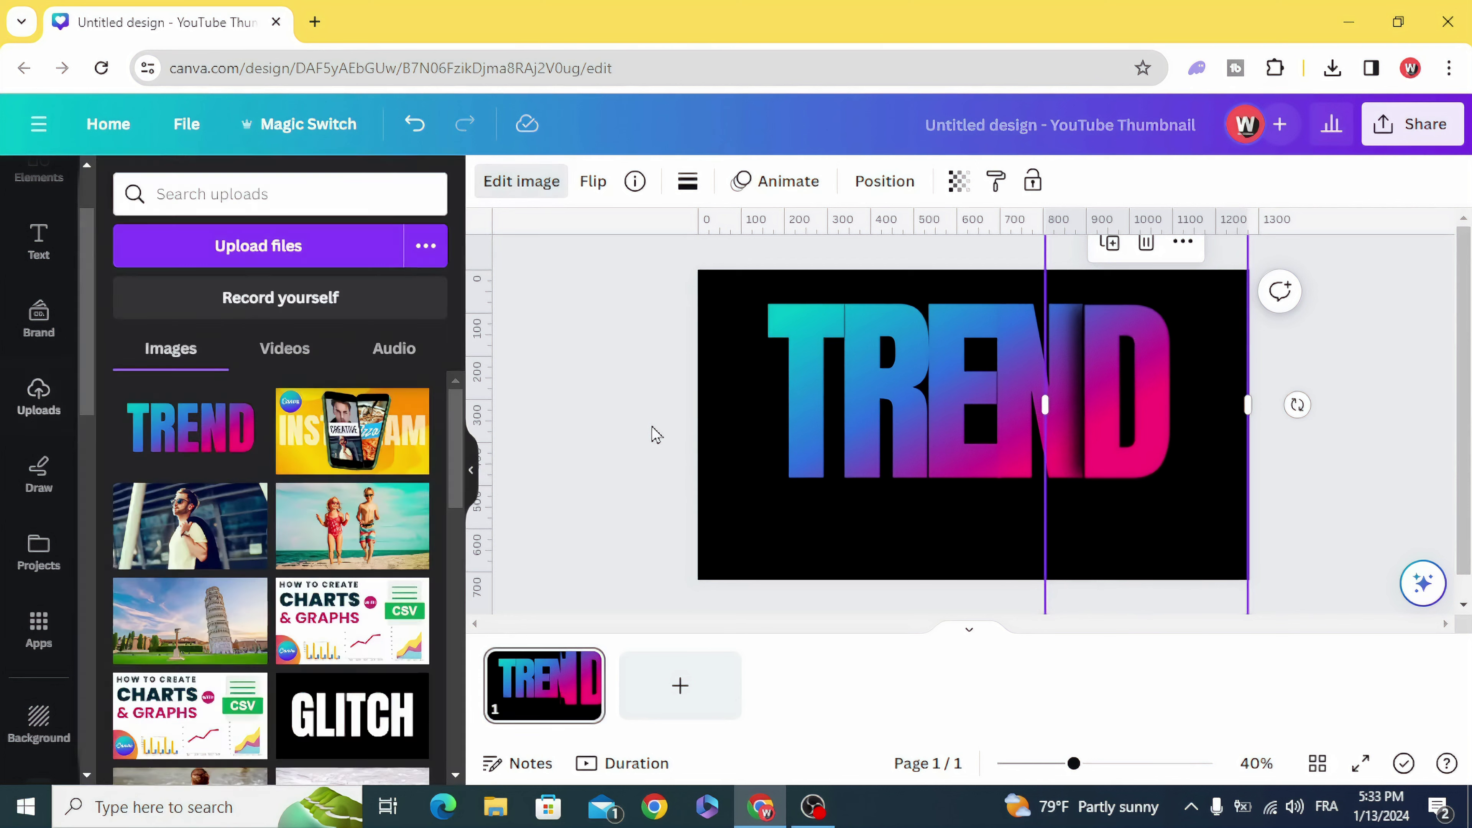
Step: Apply a Drop shadow to the letter N piece and set the shadow direction to Left
{"action": "left_click_drag", "start_coordinate": [1101, 406], "coordinate": [1017, 401]}
{"action": "left_click", "coordinate": [520, 181]}
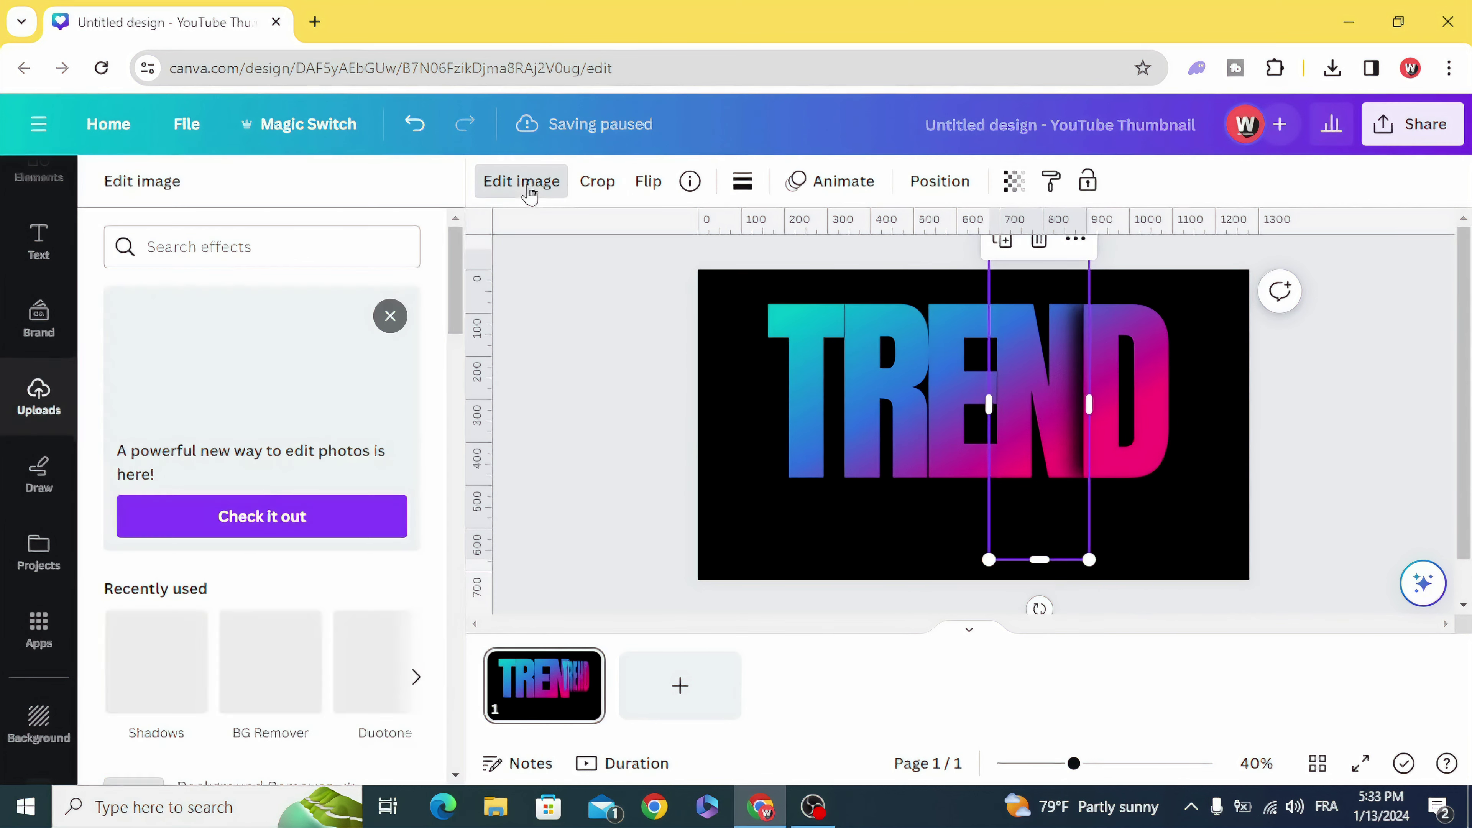
{"action": "left_click", "coordinate": [170, 673]}
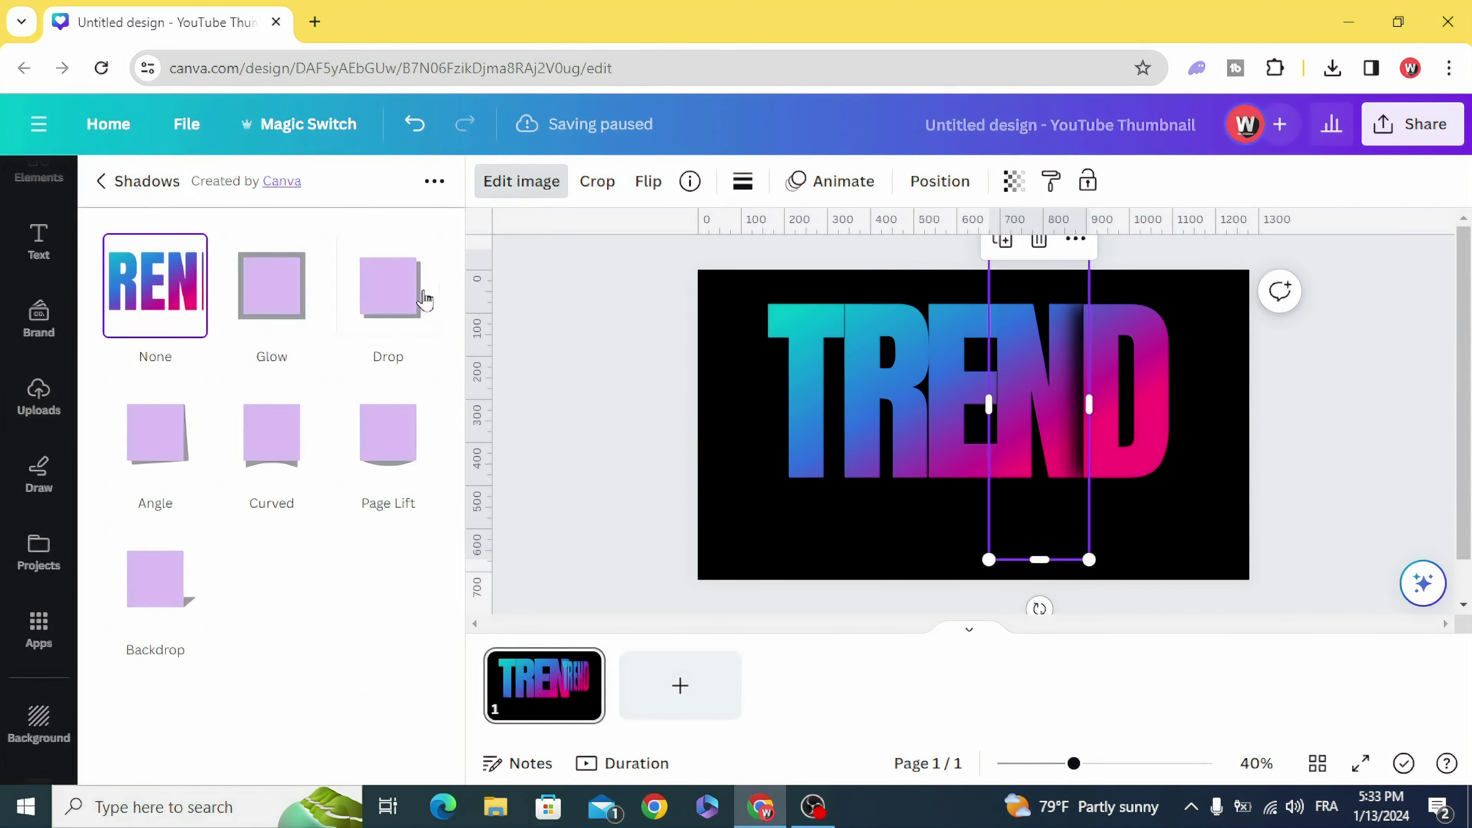
{"action": "left_click", "coordinate": [350, 316]}
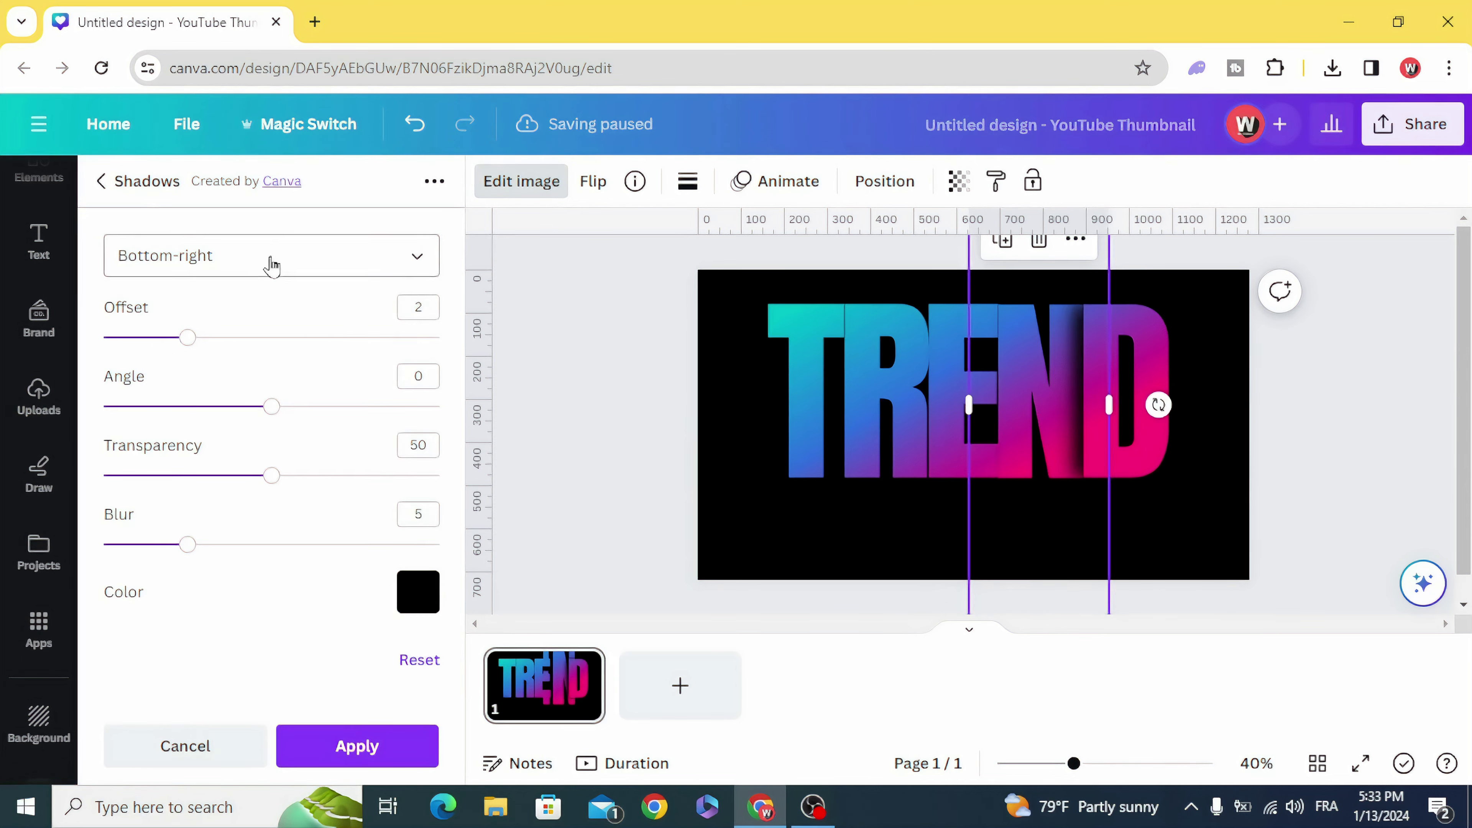
{"action": "left_click", "coordinate": [273, 265]}
{"action": "scroll", "coordinate": [226, 476], "scroll_direction": "down", "scroll_amount": 2}
{"action": "left_click", "coordinate": [219, 467]}
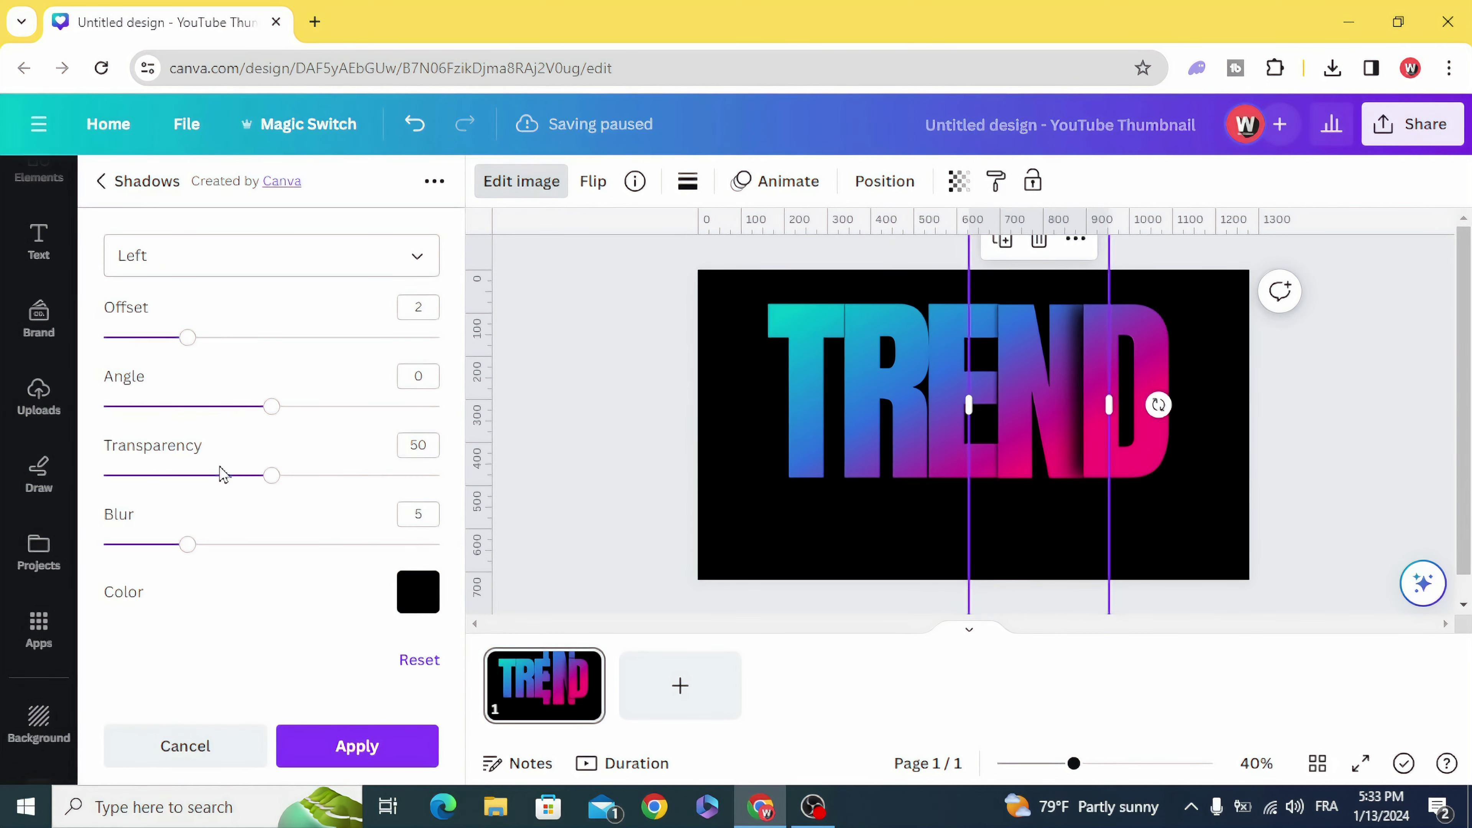
Step: Set the N shadow's offset to 8 and raise its transparency and blur to about the maximum
{"action": "left_click_drag", "start_coordinate": [220, 345], "coordinate": [460, 380]}
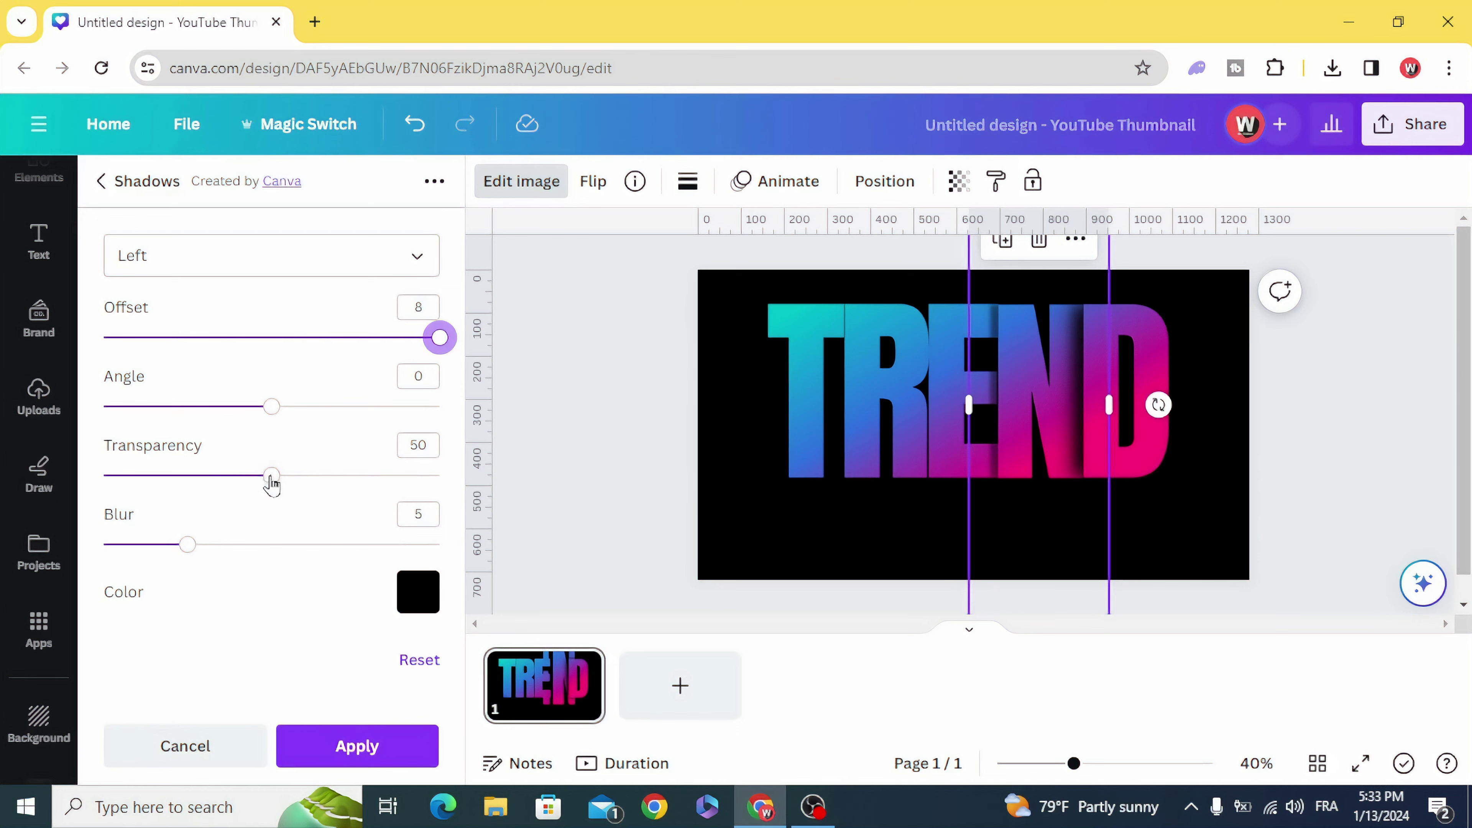
{"action": "left_click_drag", "start_coordinate": [271, 475], "coordinate": [429, 510]}
{"action": "left_click_drag", "start_coordinate": [186, 545], "coordinate": [496, 551]}
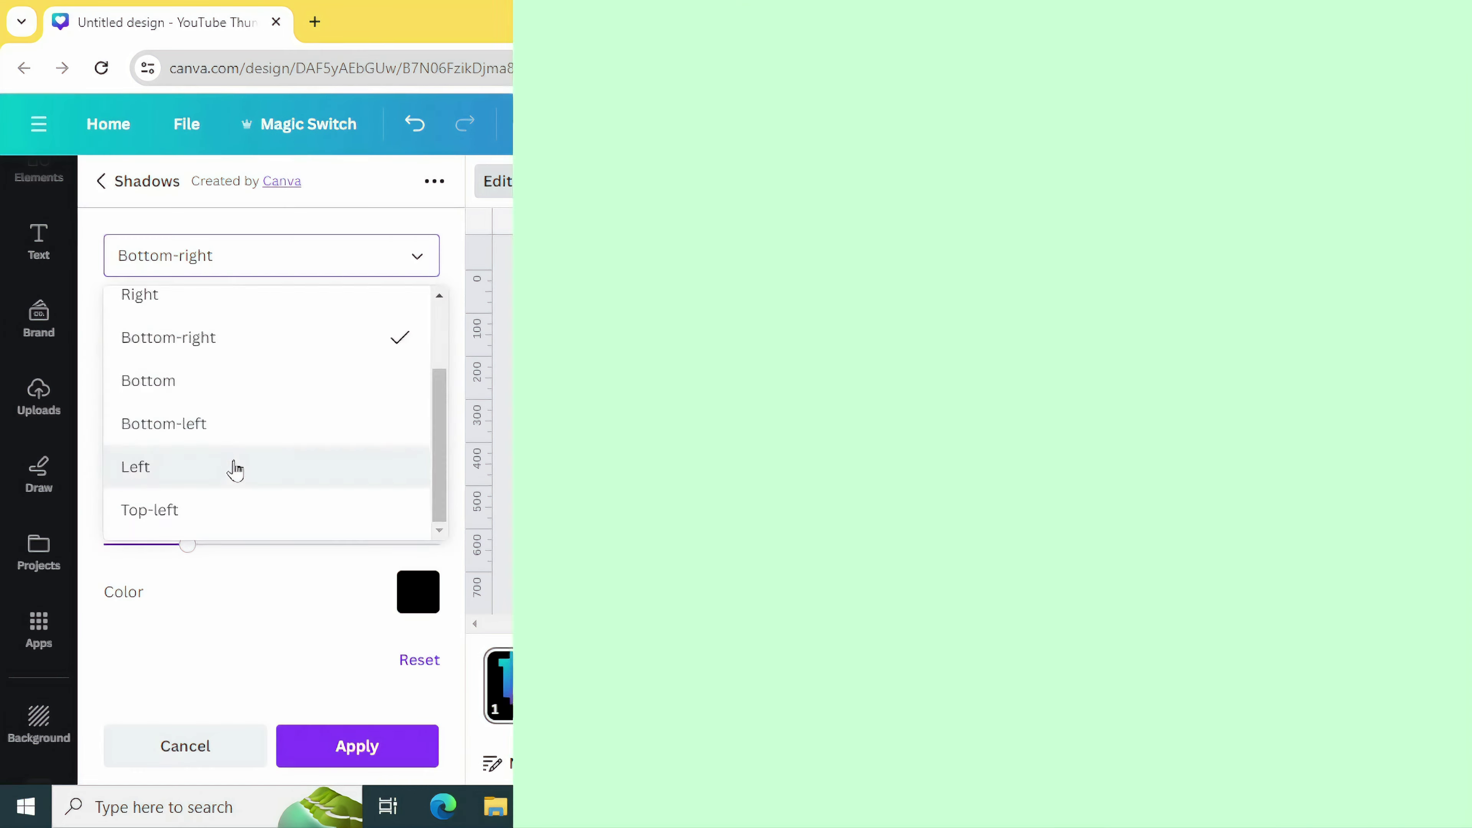
Step: Set the letter R's drop shadow to Left with offset 8, transparency 100 and maximum blur
{"action": "left_click", "coordinate": [233, 467]}
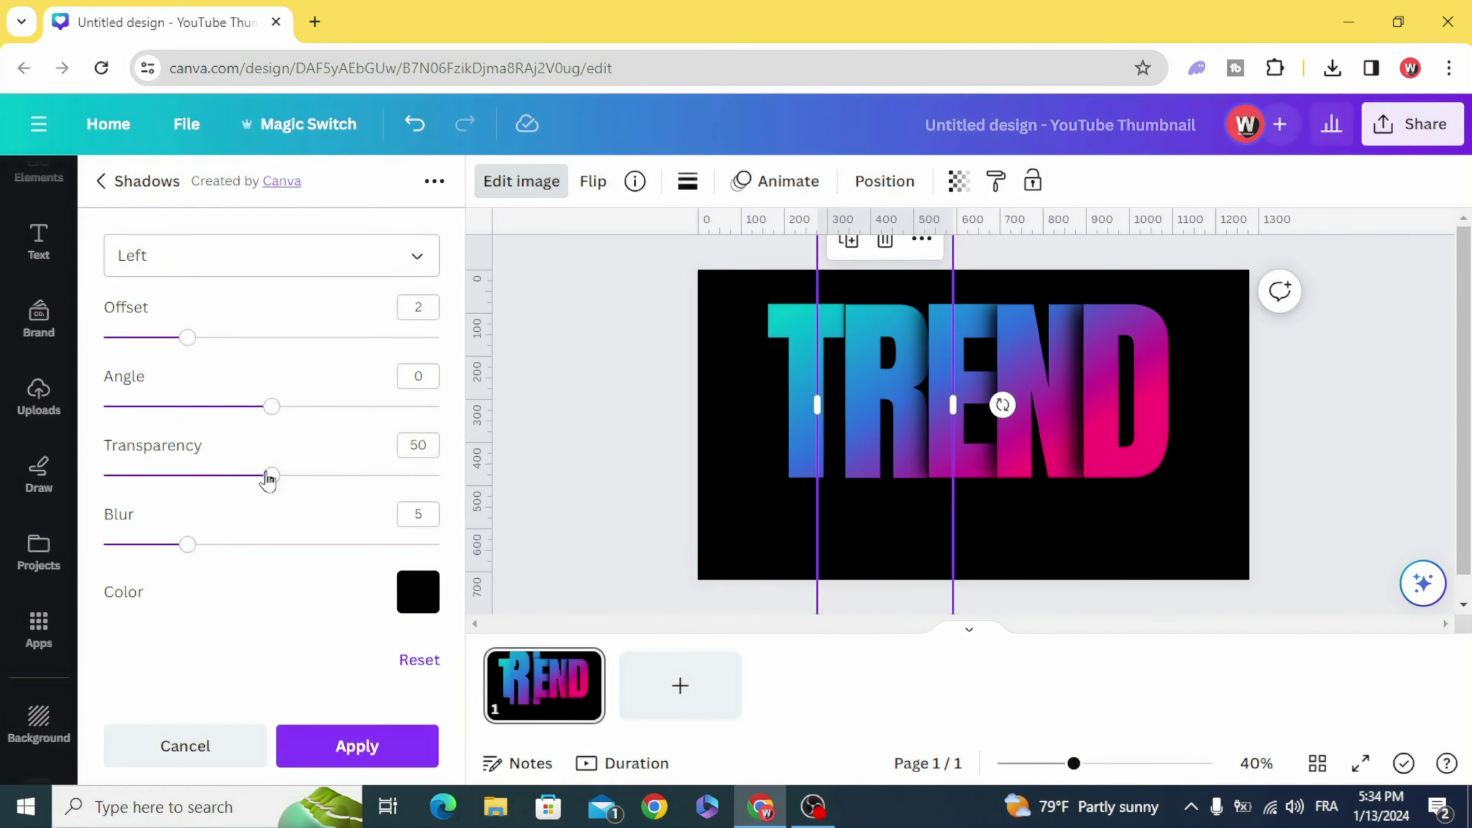
{"action": "left_click_drag", "start_coordinate": [187, 338], "coordinate": [514, 352]}
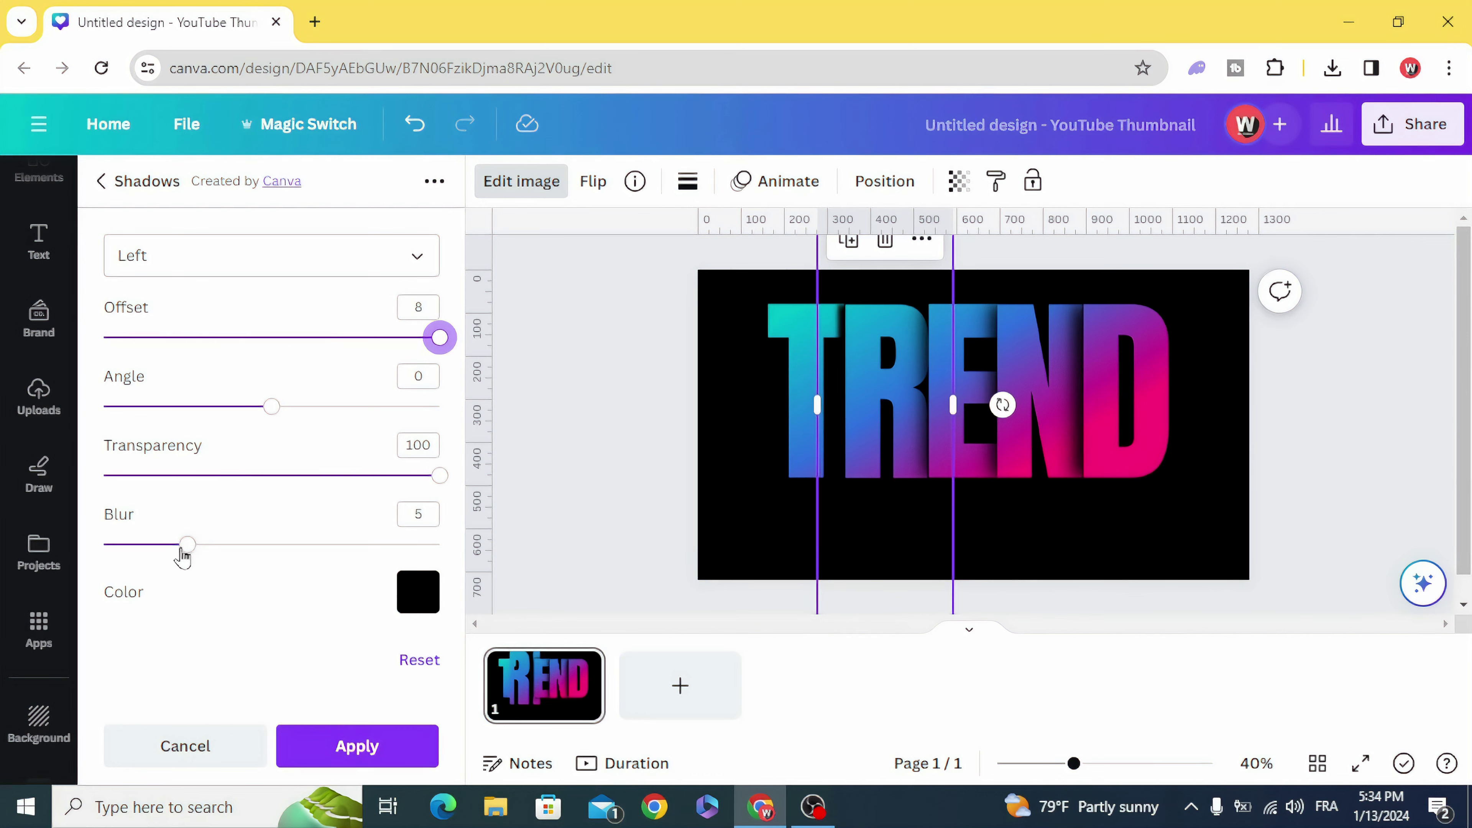
{"action": "left_click_drag", "start_coordinate": [186, 545], "coordinate": [470, 563]}
{"action": "left_click", "coordinate": [599, 485]}
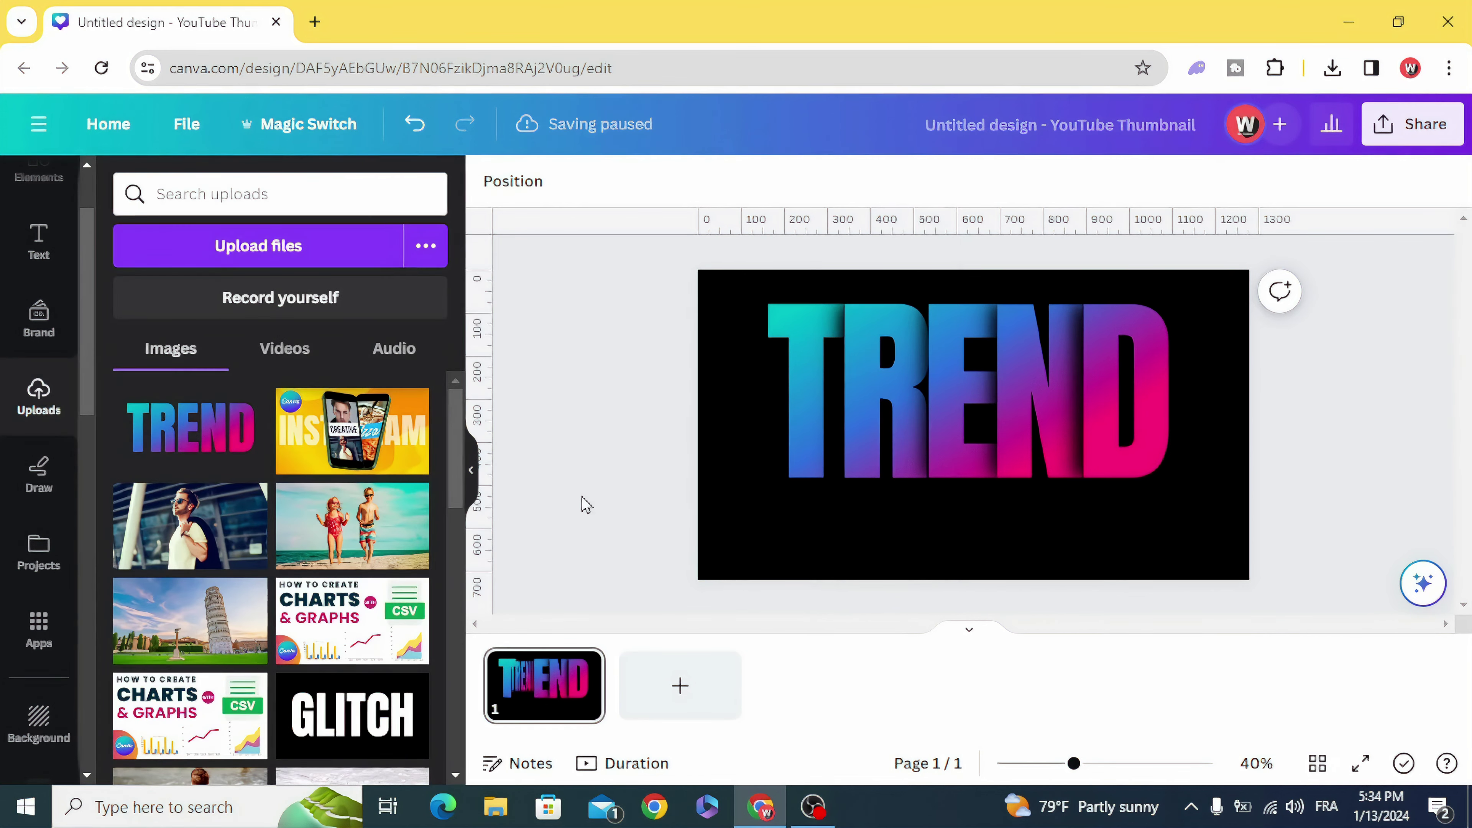
Step: Download the finished TREND design as a PNG at size 1
{"action": "left_click", "coordinate": [1413, 124]}
{"action": "scroll", "coordinate": [1298, 562], "scroll_direction": "down", "scroll_amount": 2}
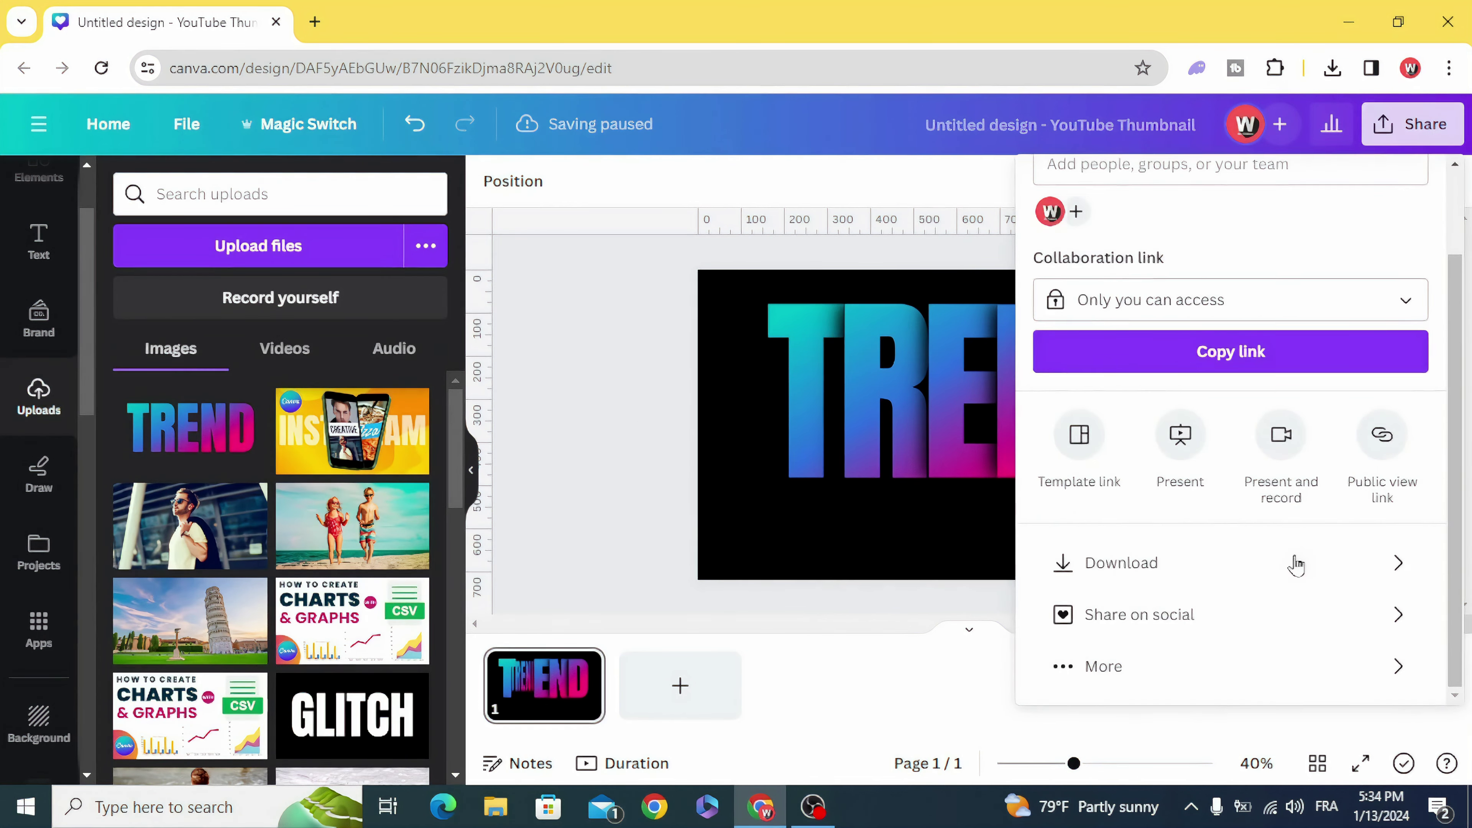
{"action": "left_click", "coordinate": [1298, 562]}
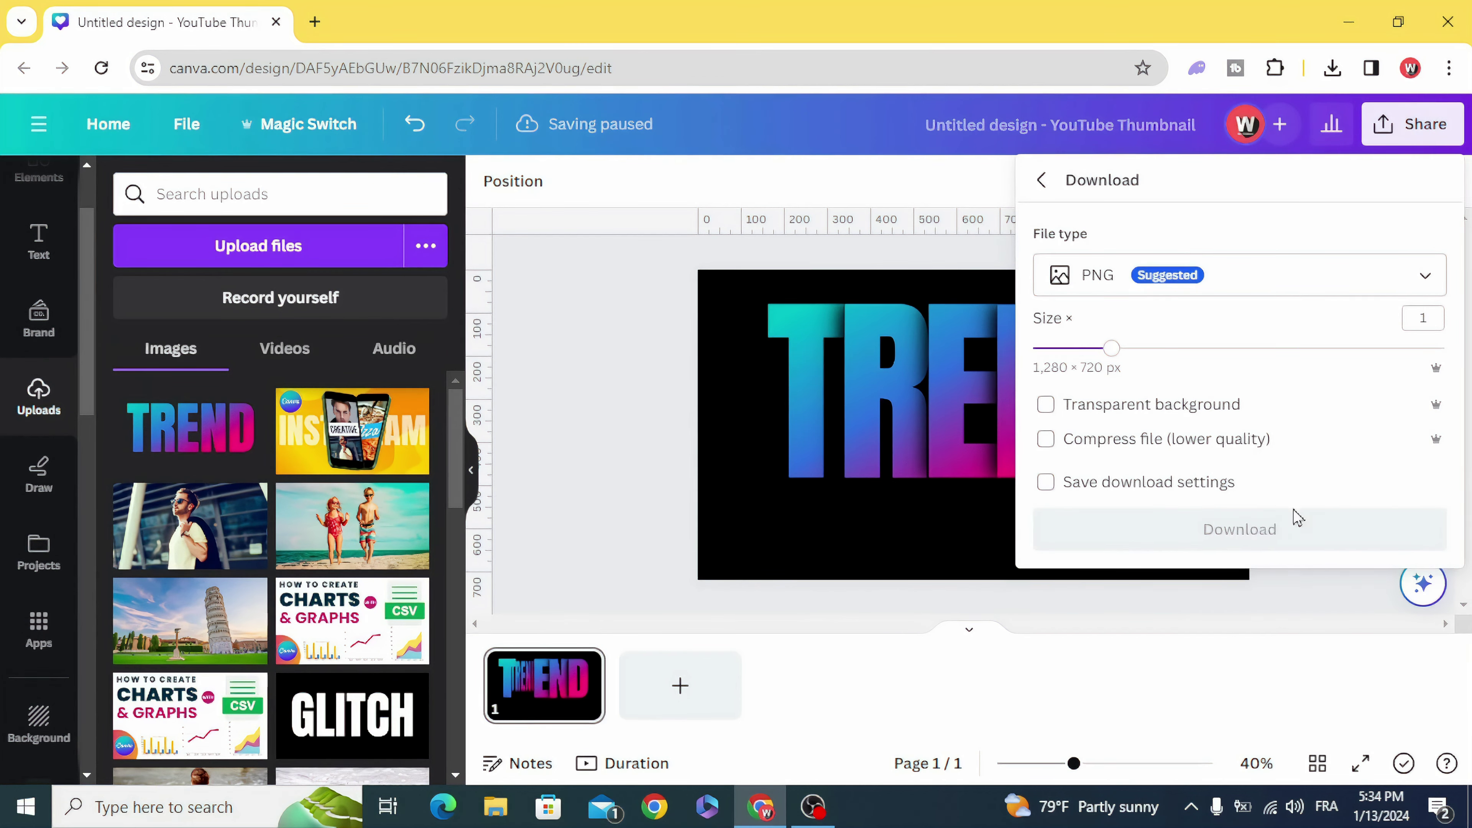
{"action": "left_click", "coordinate": [1272, 639]}
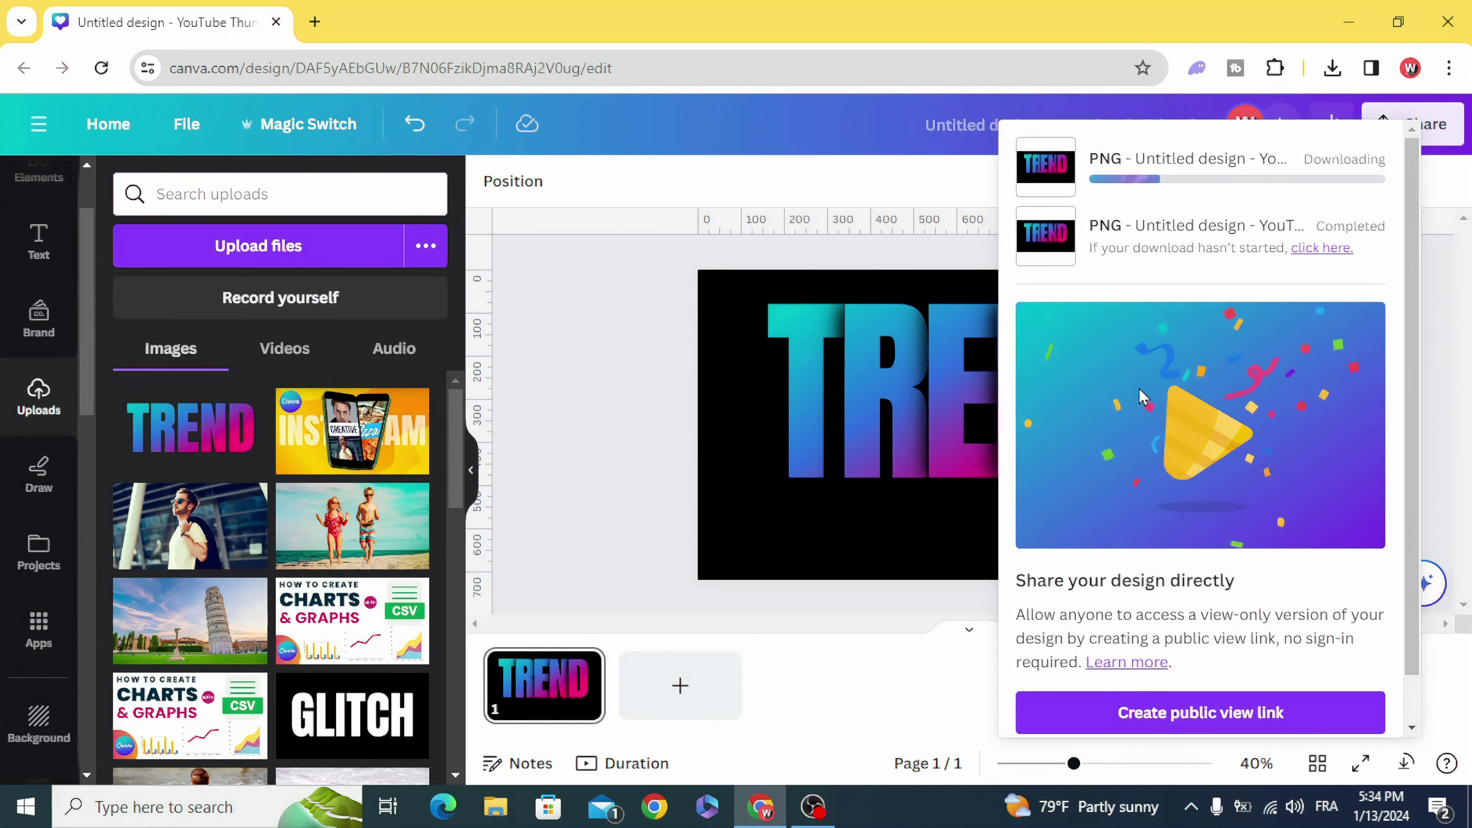
{"action": "left_click", "coordinate": [651, 378]}
Step: Upload the newly downloaded TREND PNG from the browser's recent downloads into the design's image uploads
{"action": "left_click", "coordinate": [1333, 69]}
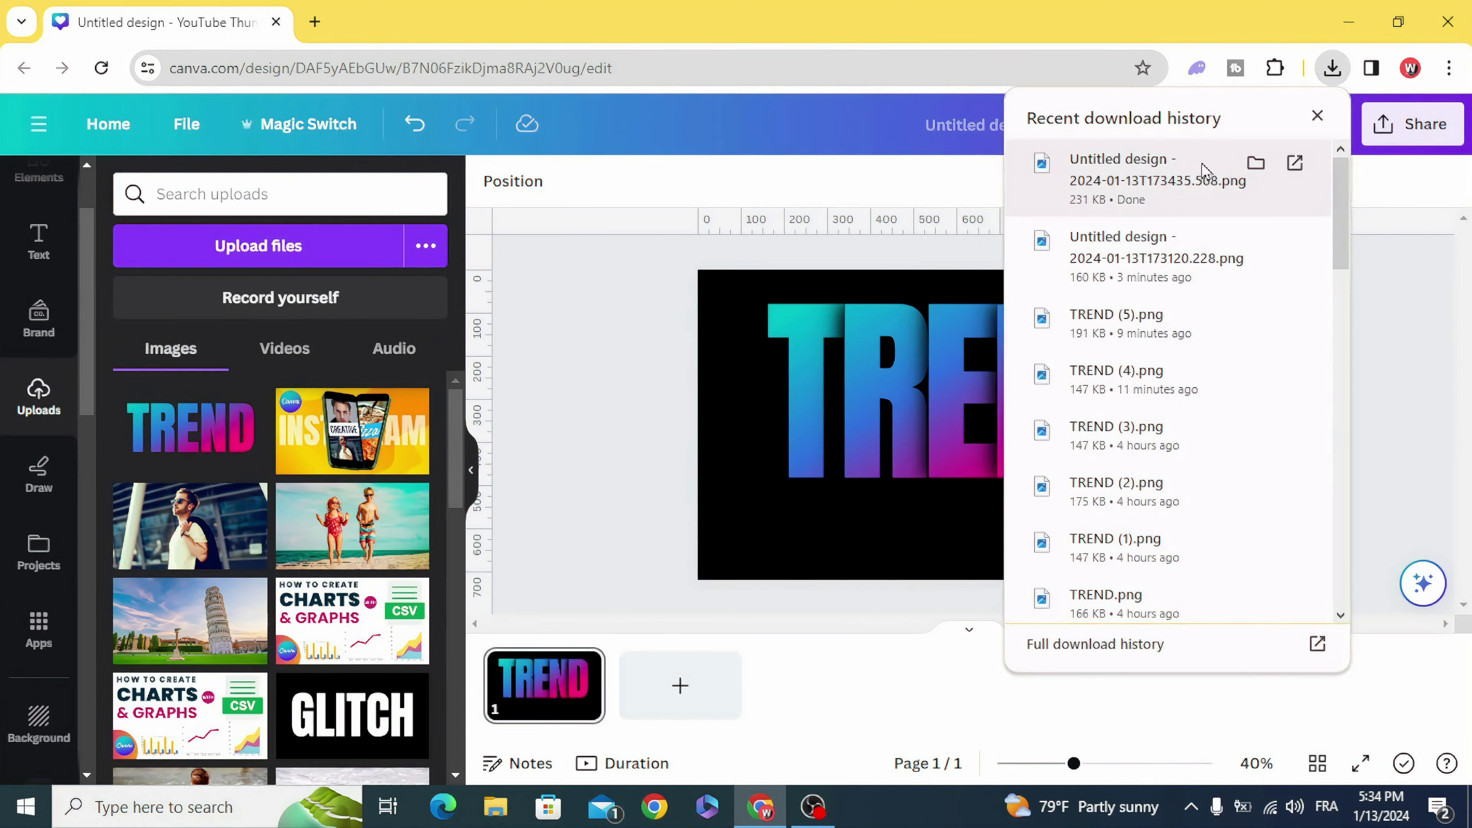
{"action": "left_click_drag", "start_coordinate": [1222, 171], "coordinate": [885, 273]}
{"action": "left_click_drag", "start_coordinate": [379, 432], "coordinate": [380, 432]}
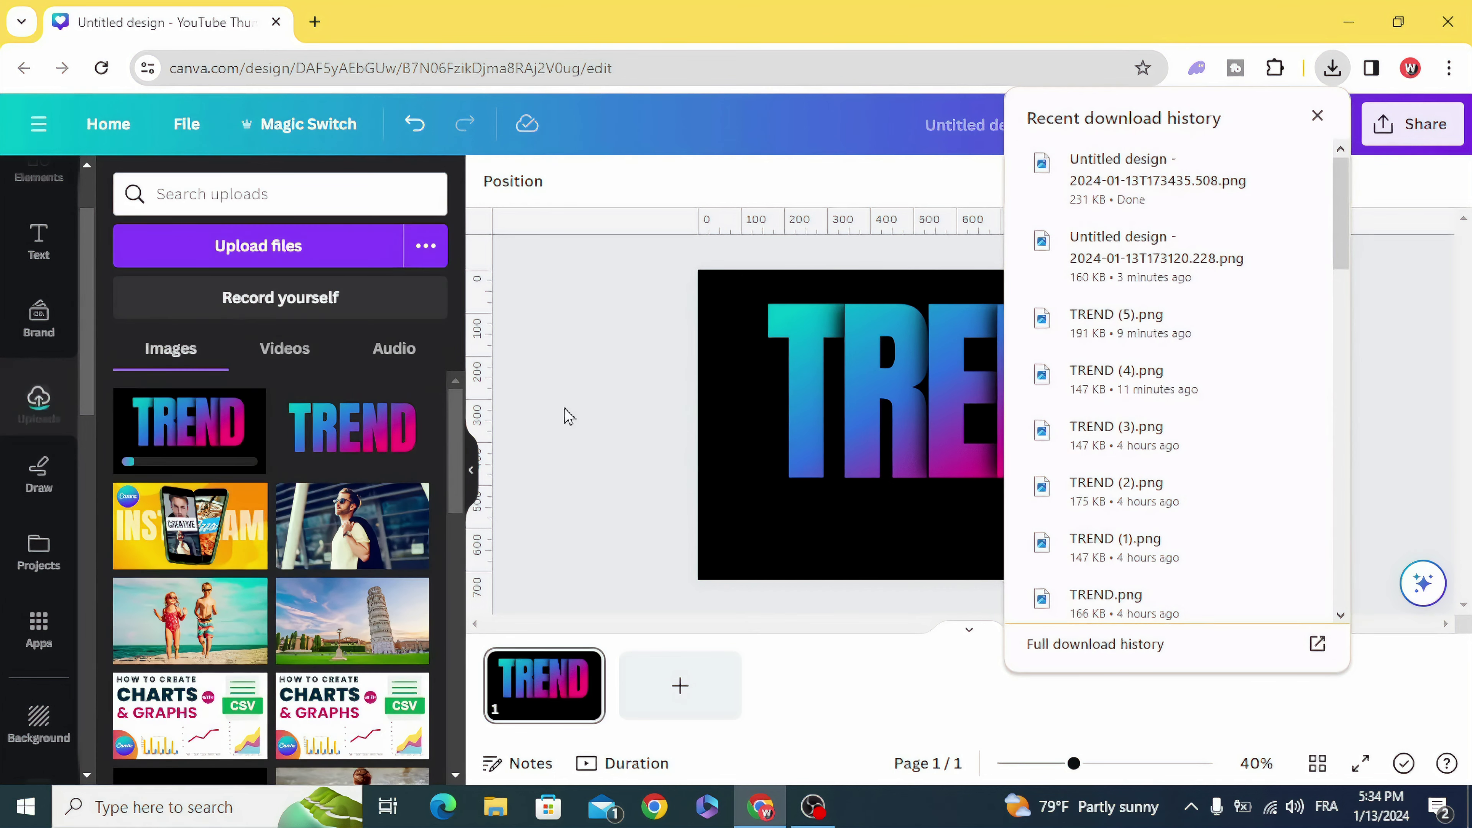
{"action": "left_click", "coordinate": [588, 406]}
Step: Add a second page and place the uploaded TREND image on it, enlarged to fill the whole page
{"action": "left_click", "coordinate": [679, 685]}
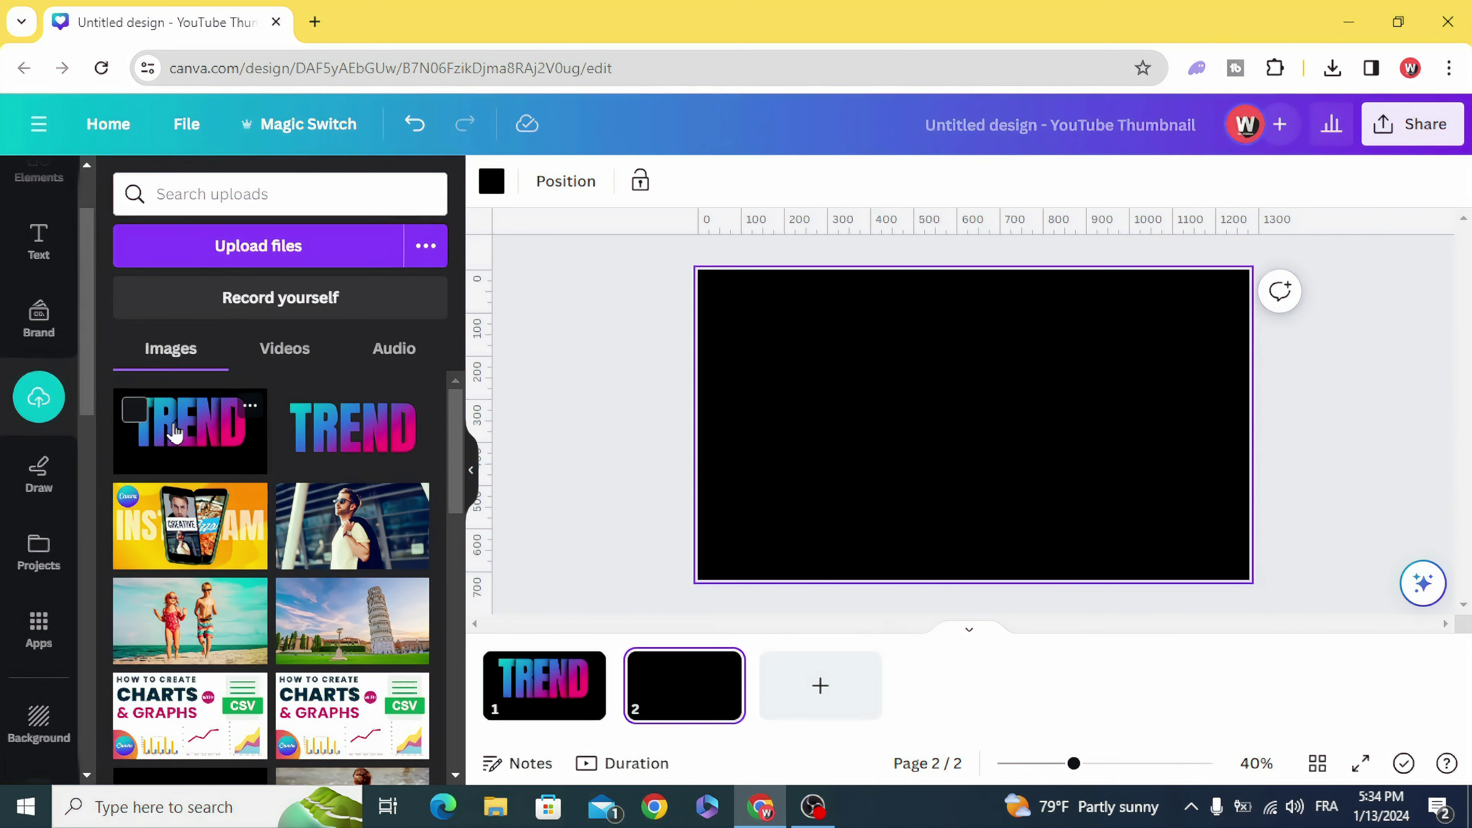
{"action": "left_click", "coordinate": [174, 427]}
{"action": "left_click_drag", "start_coordinate": [868, 443], "coordinate": [798, 408]}
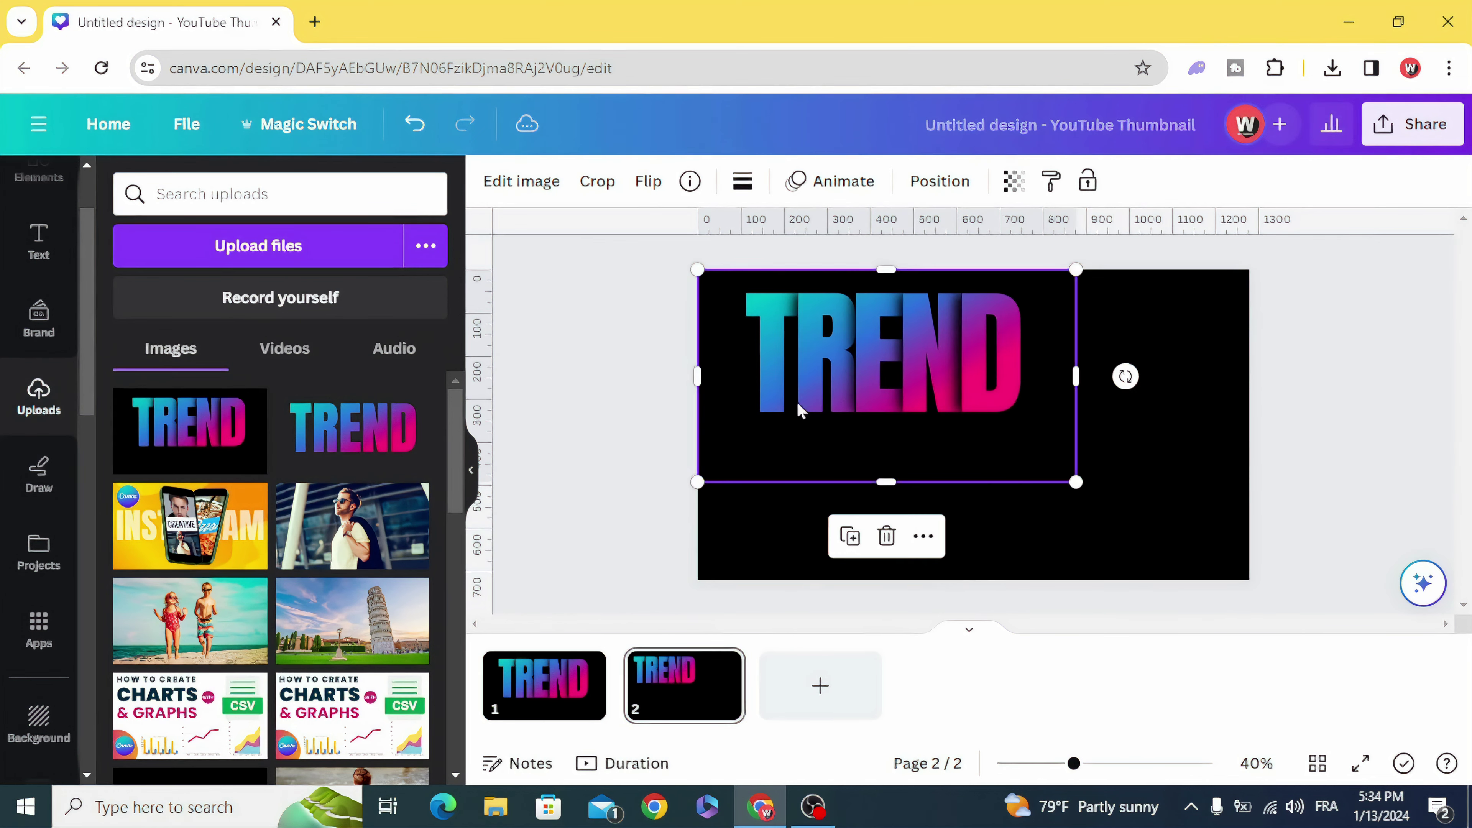
{"action": "left_click_drag", "start_coordinate": [1068, 482], "coordinate": [1264, 565]}
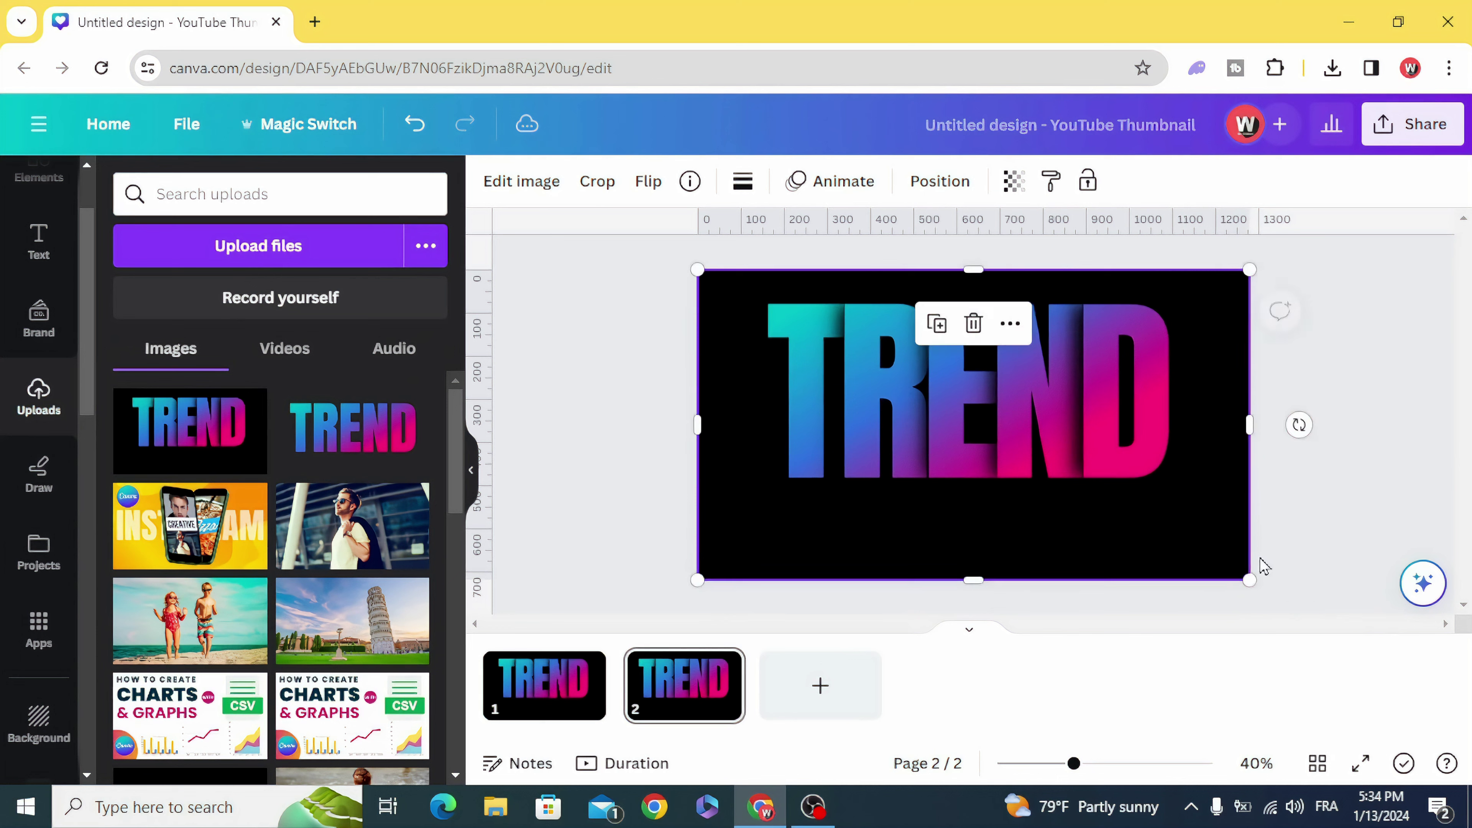
Step: Duplicate the full-page TREND image, move the copy lower on the page and flip it vertically
{"action": "left_click", "coordinate": [935, 325]}
{"action": "left_click_drag", "start_coordinate": [936, 371], "coordinate": [936, 454]}
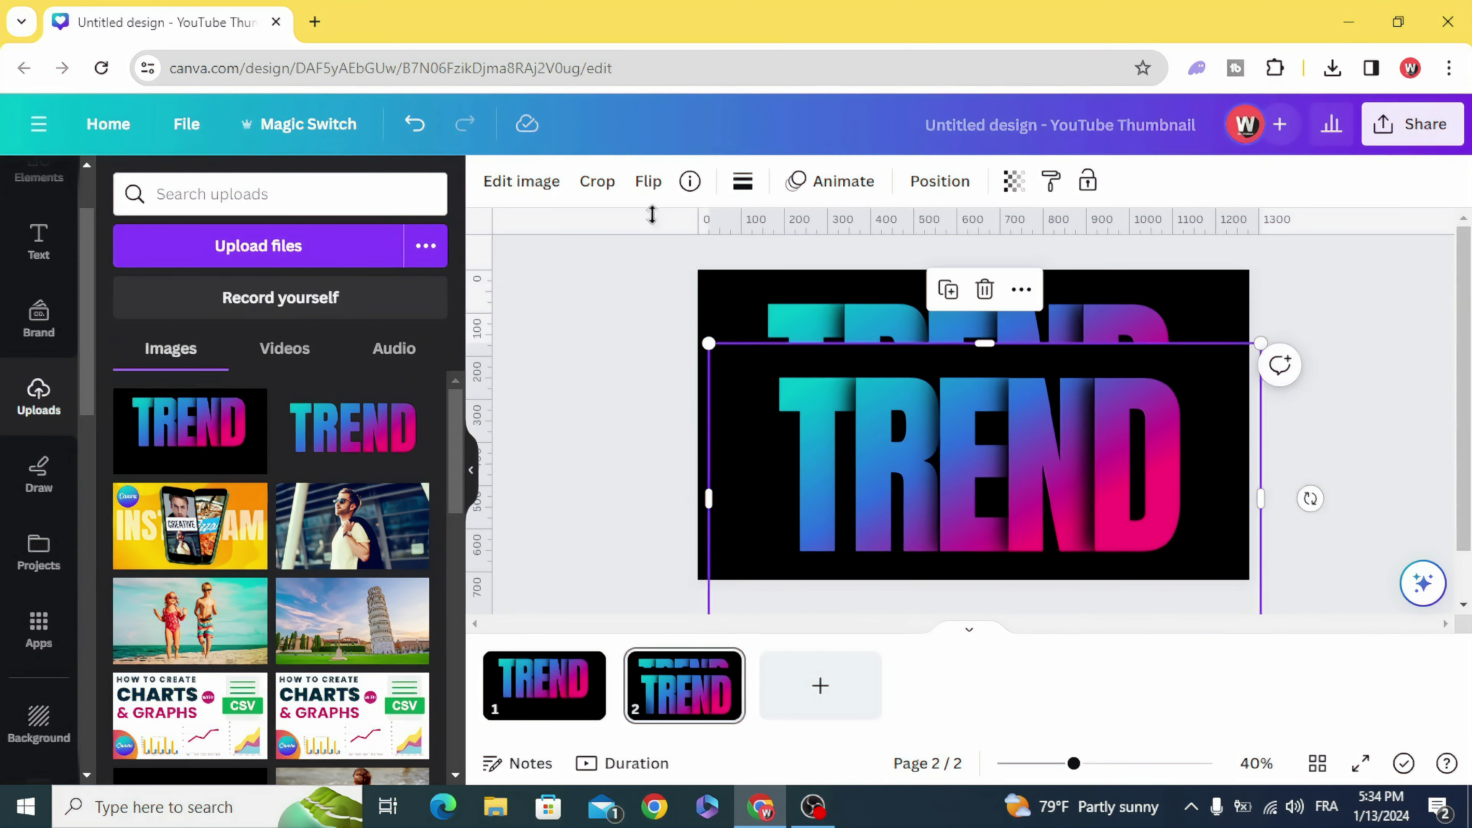
{"action": "left_click", "coordinate": [648, 182]}
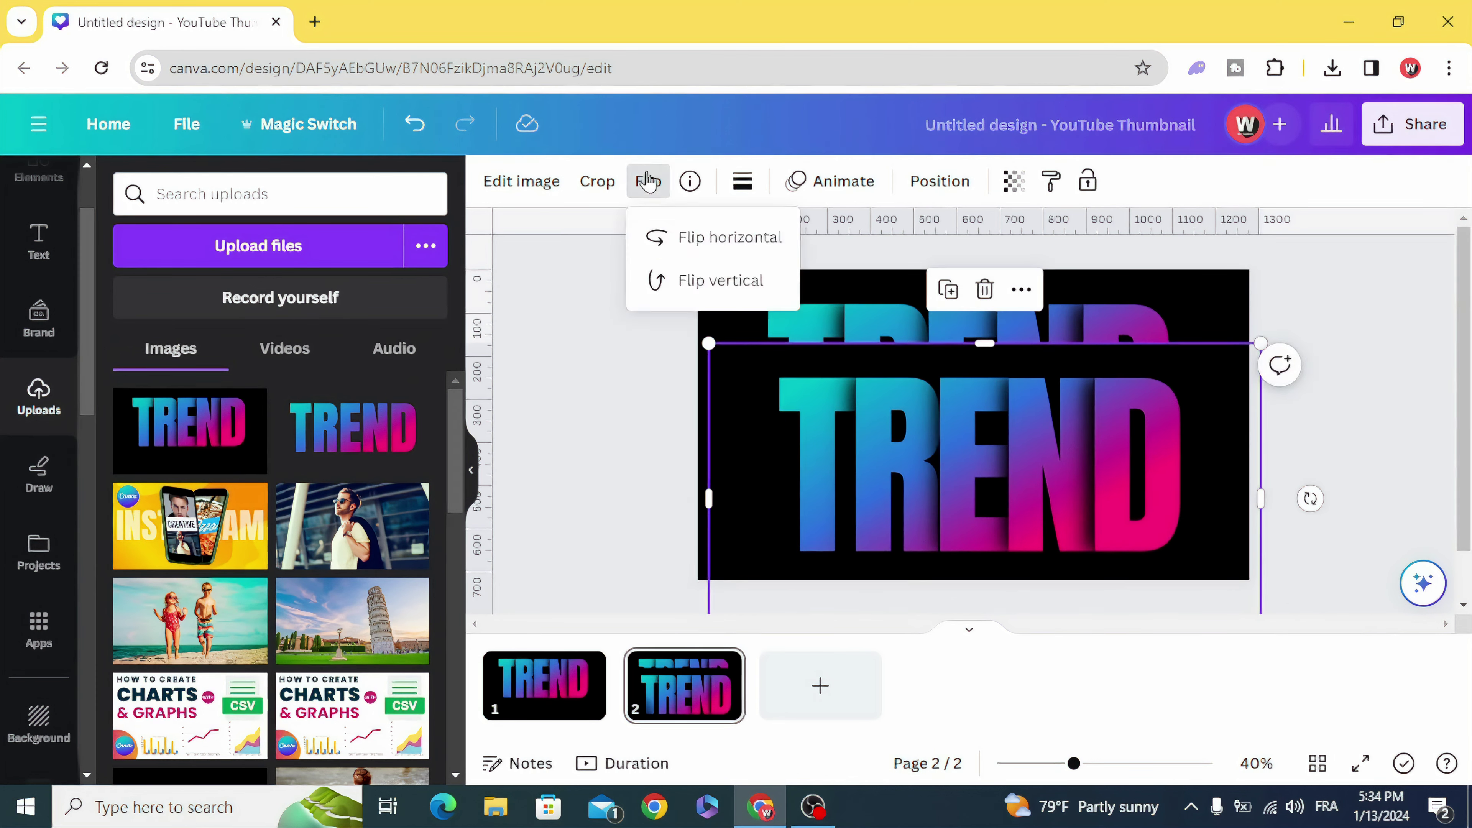
{"action": "left_click", "coordinate": [721, 280]}
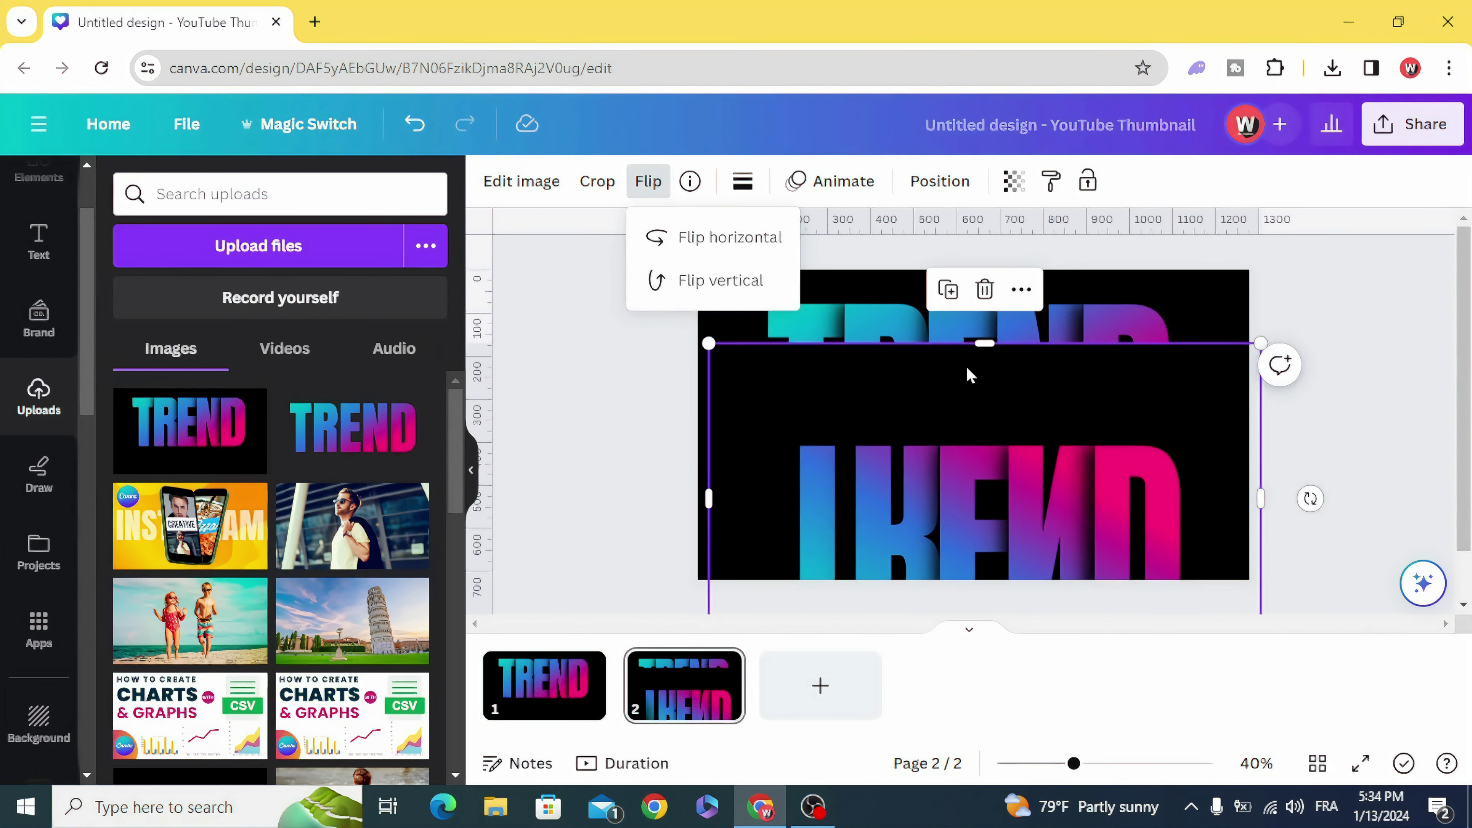
Step: Crop the empty black area above the flipped letters and align the copy directly beneath the original TREND as a reflection
{"action": "left_click_drag", "start_coordinate": [978, 345], "coordinate": [1012, 444]}
{"action": "left_click", "coordinate": [601, 439]}
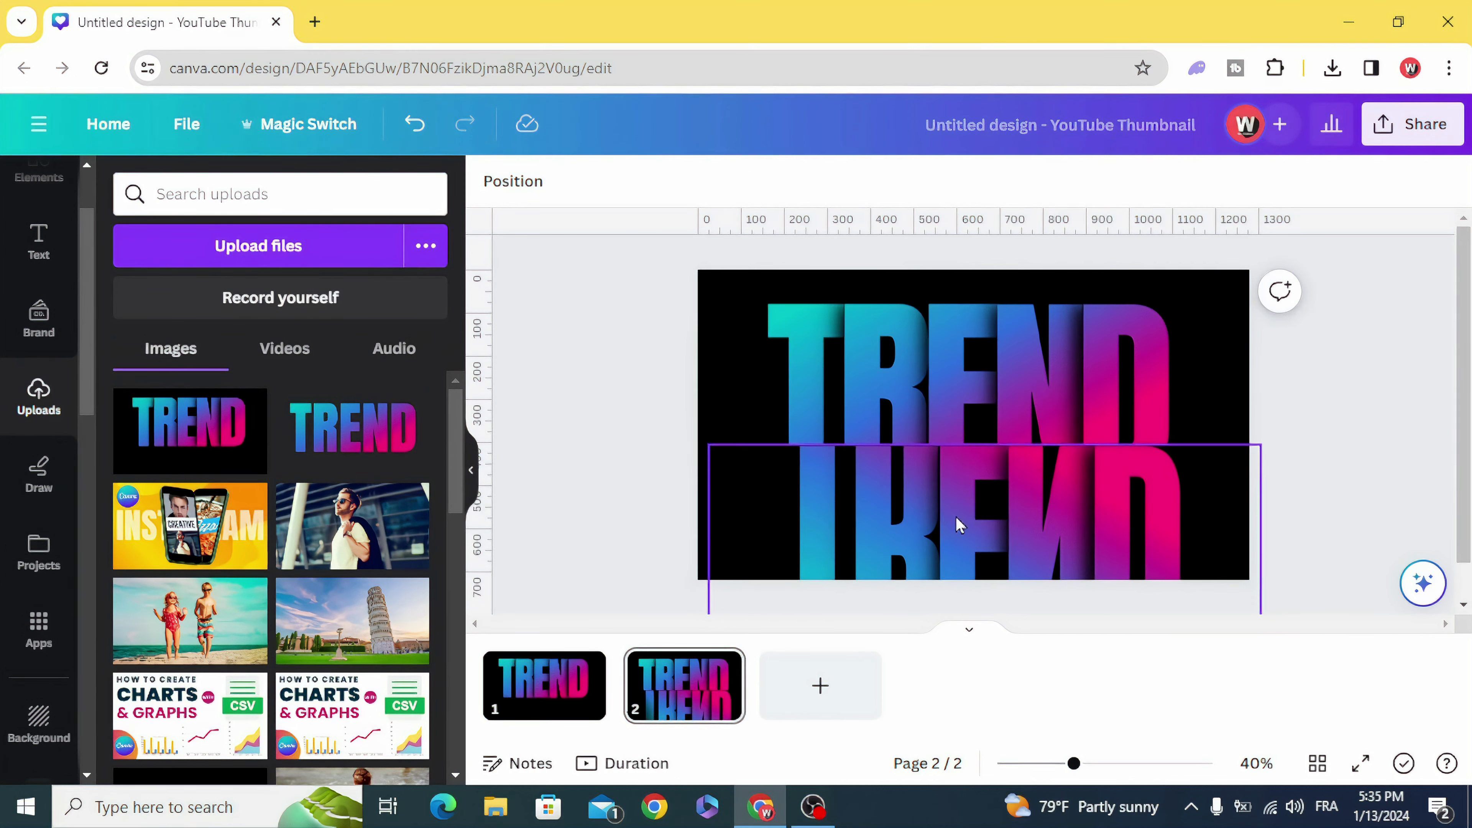
{"action": "left_click_drag", "start_coordinate": [957, 520], "coordinate": [946, 551]}
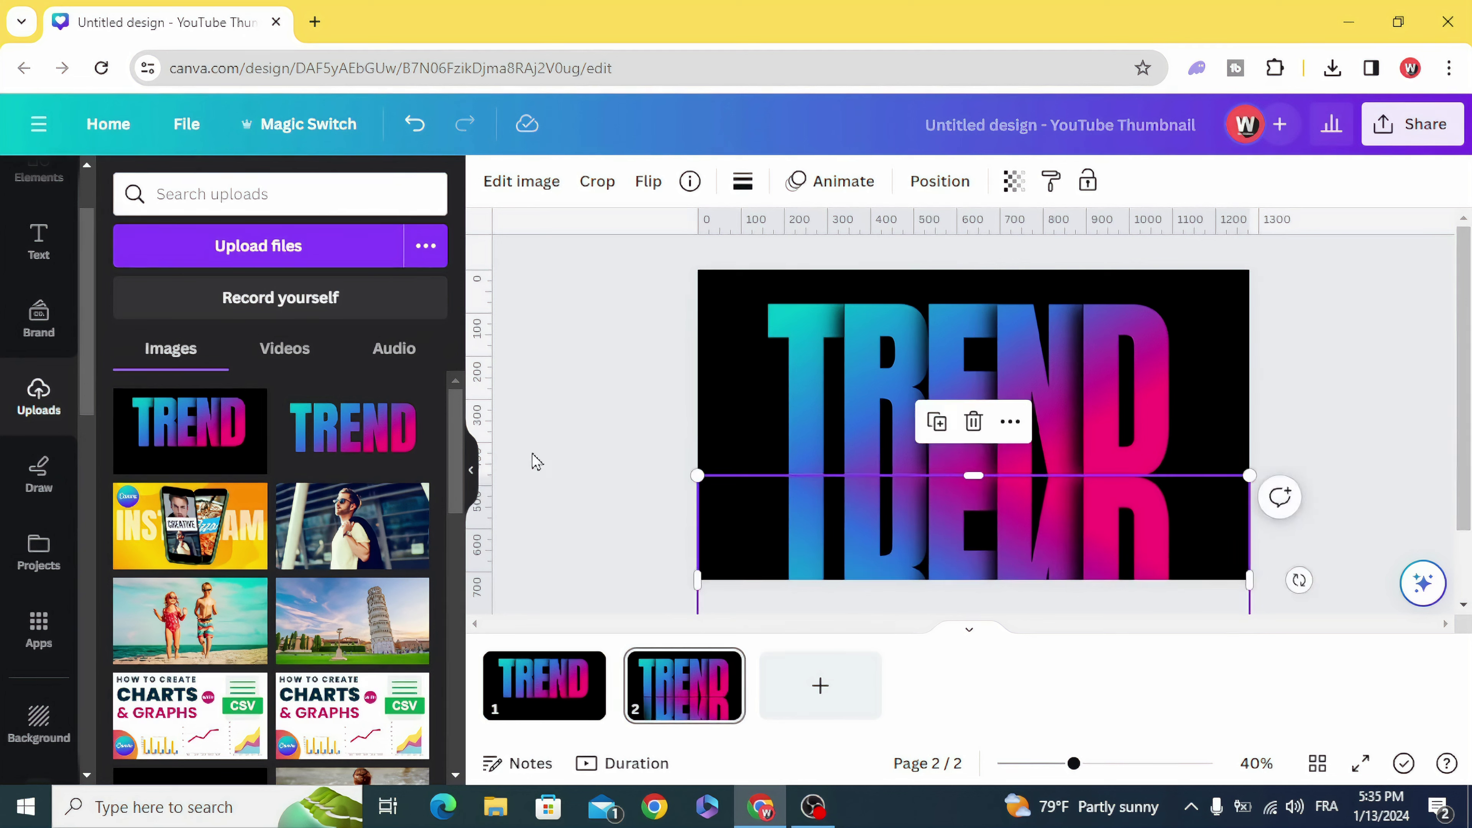
{"action": "left_click", "coordinate": [539, 458]}
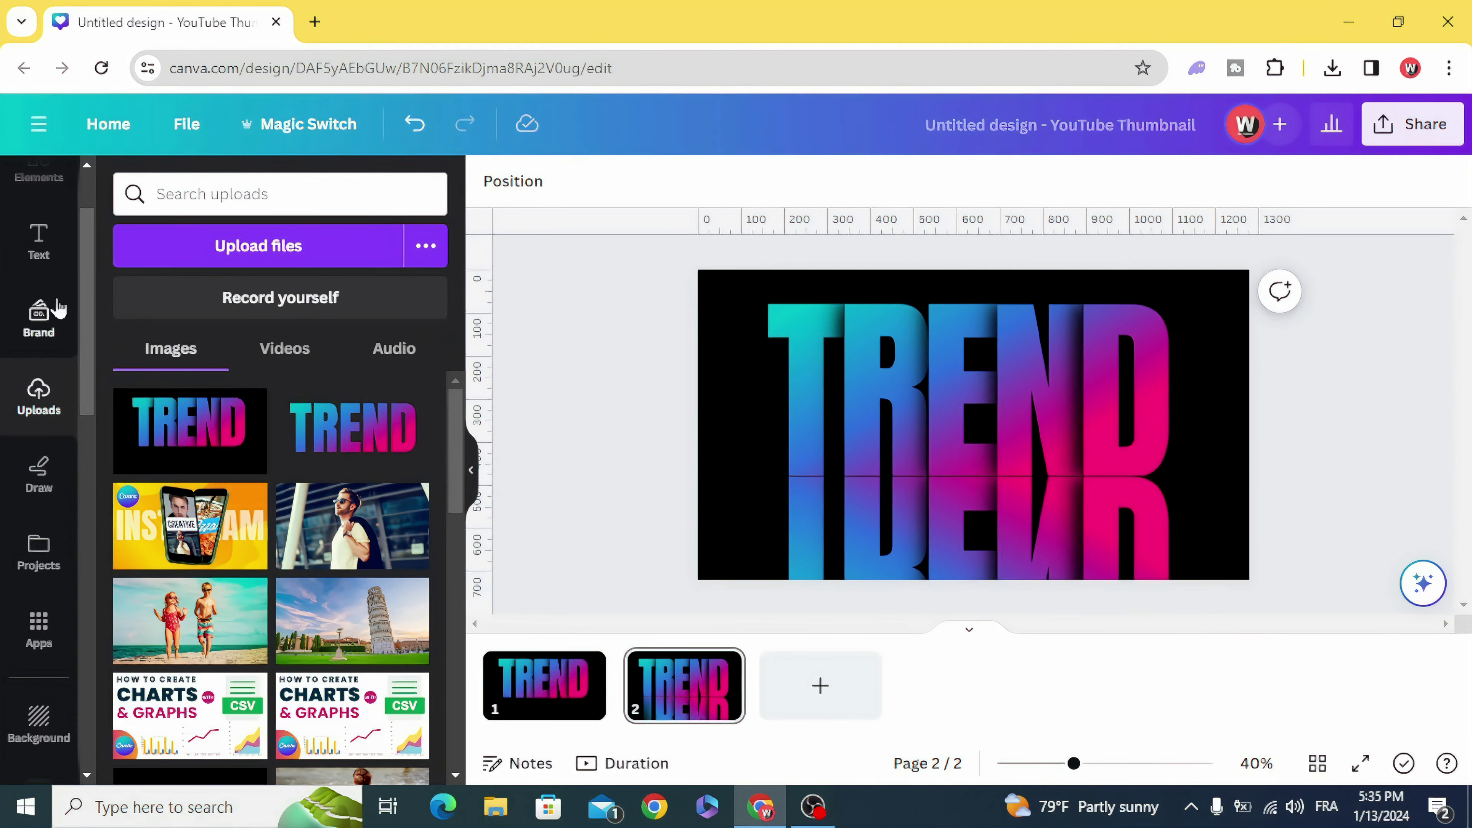
Step: Search the graphics elements for "gradient" and add the fading black gradient to page 2
{"action": "scroll", "coordinate": [58, 309], "scroll_direction": "up", "scroll_amount": 2}
{"action": "left_click", "coordinate": [41, 271]}
{"action": "left_click", "coordinate": [227, 195]}
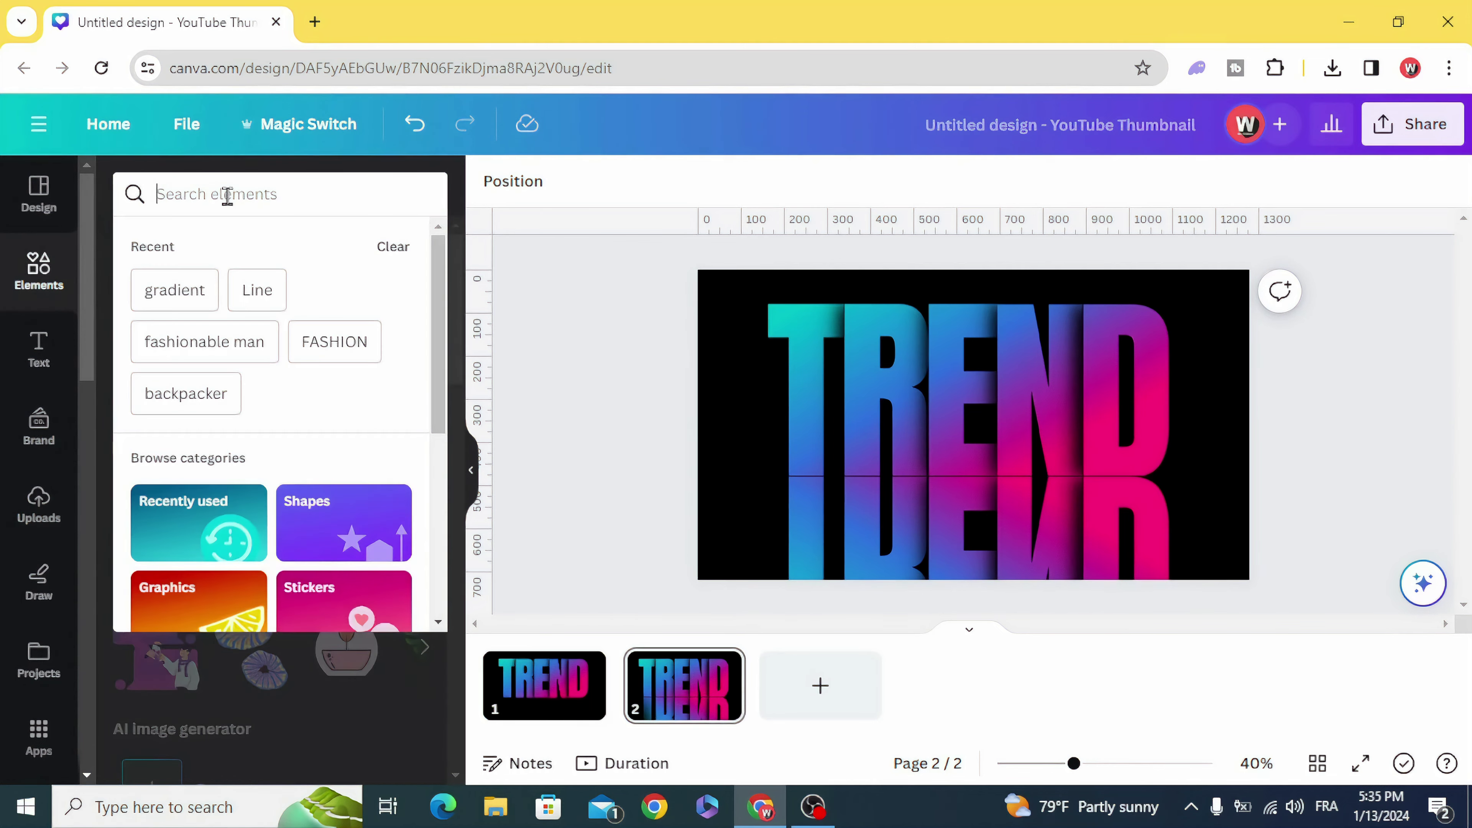
{"action": "type", "text": "GRADIENT"}
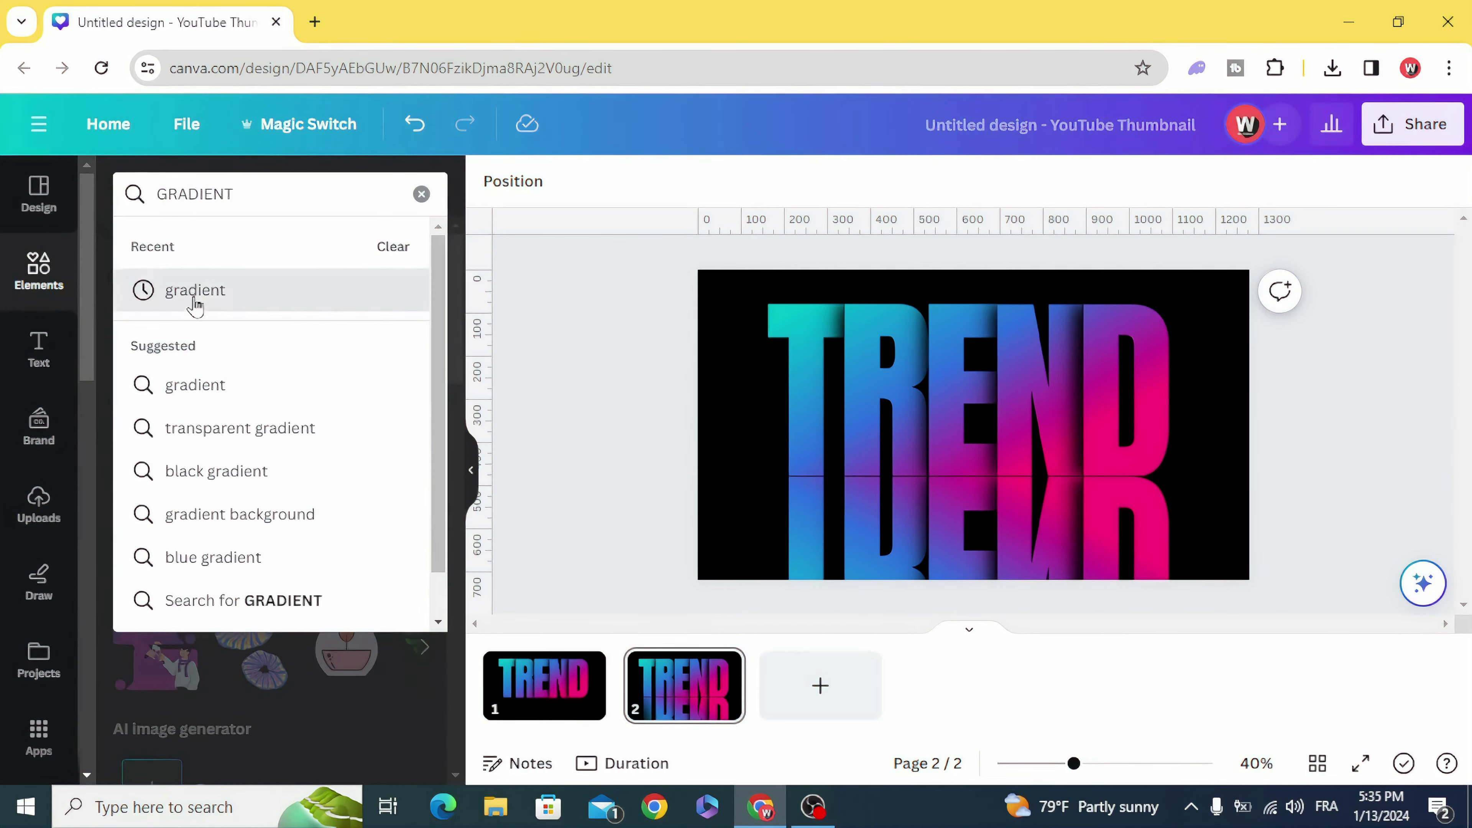
{"action": "left_click", "coordinate": [197, 296]}
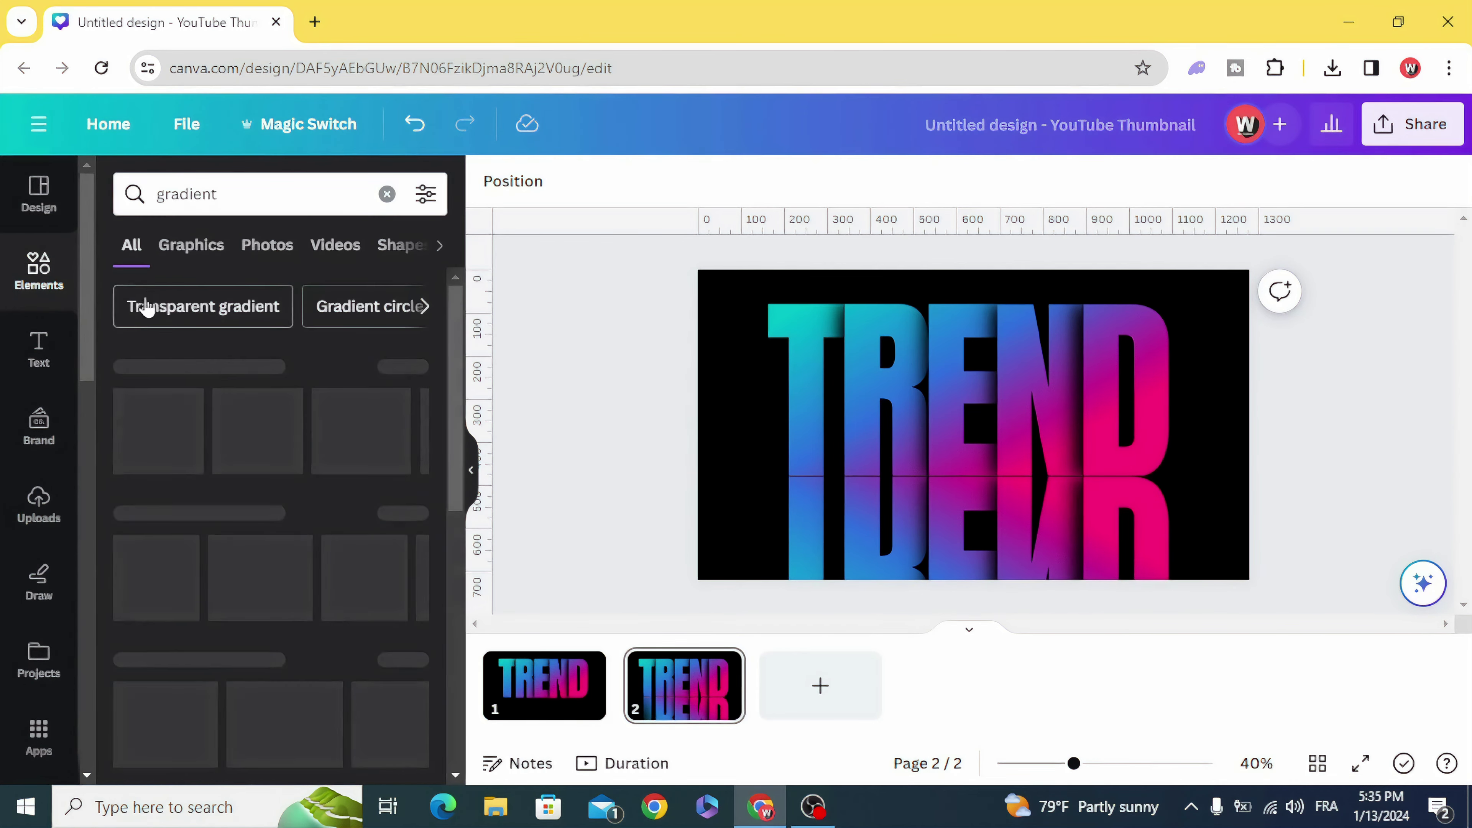
{"action": "left_click", "coordinate": [184, 254]}
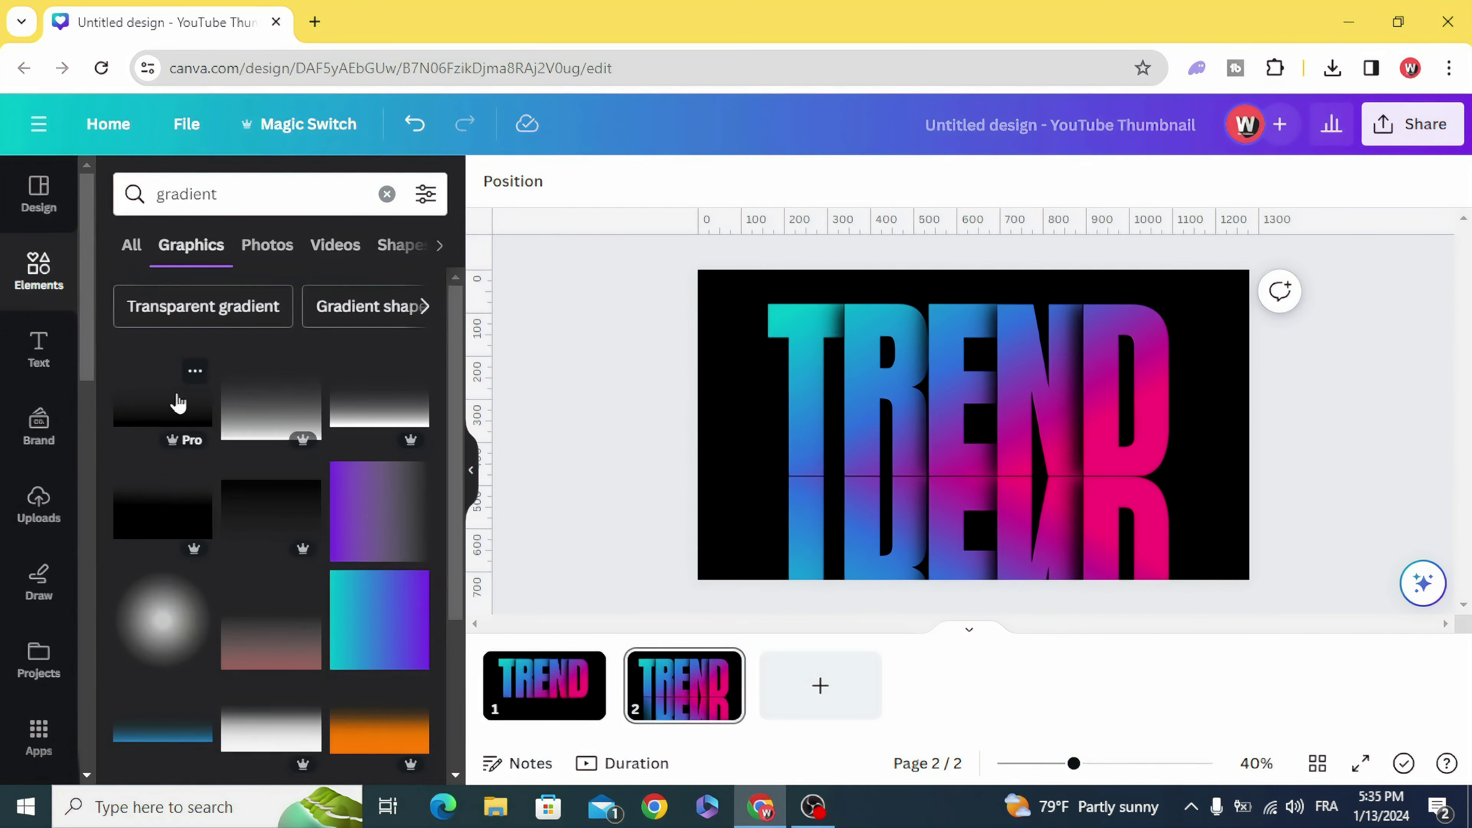
{"action": "left_click", "coordinate": [165, 400]}
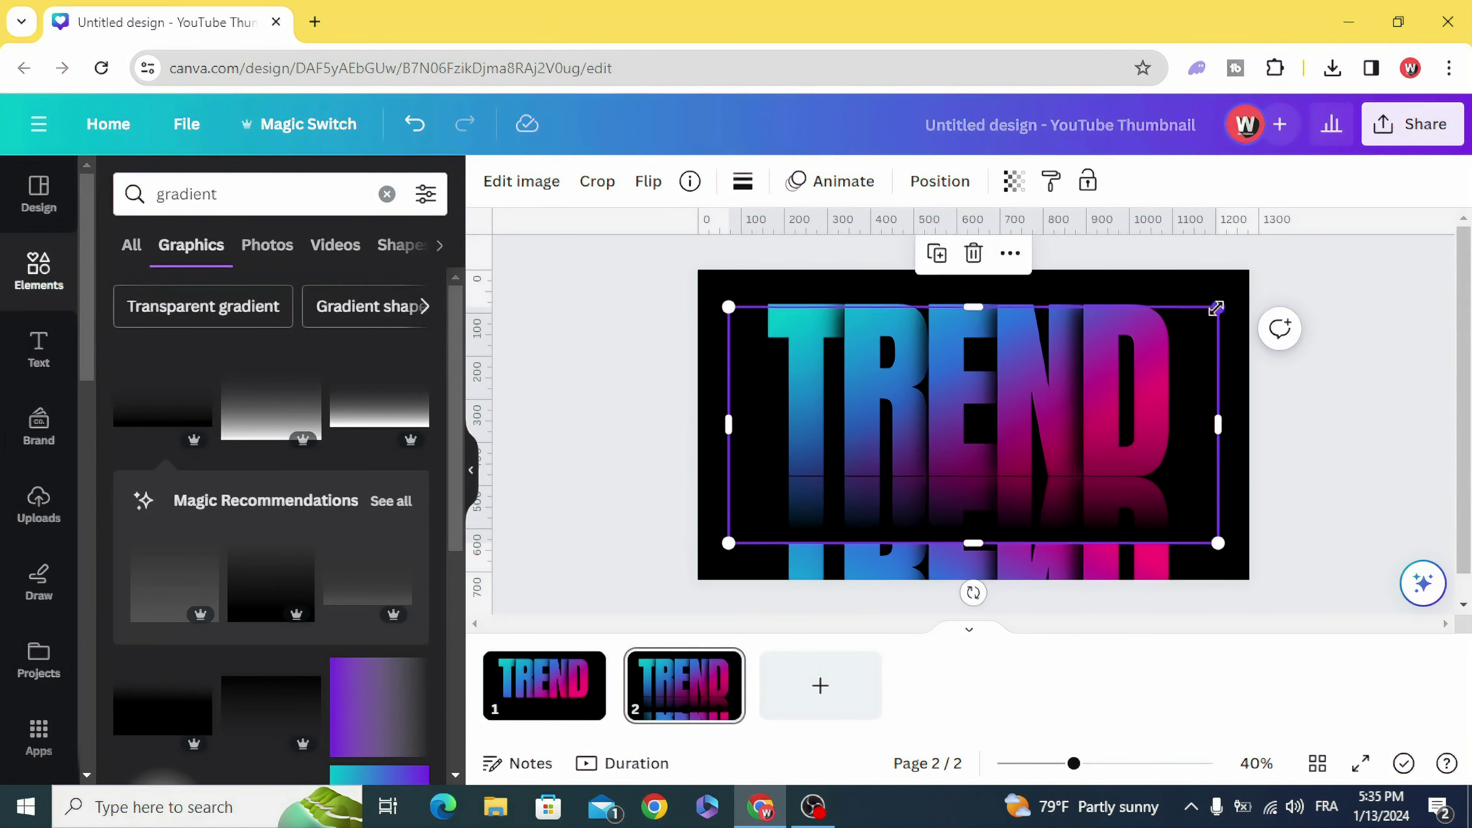
Step: Shrink the black gradient, place it over the mirrored letters at the page's lower edge, and stack duplicates to deepen the fade
{"action": "left_click_drag", "start_coordinate": [1216, 308], "coordinate": [1151, 339]}
{"action": "left_click_drag", "start_coordinate": [972, 428], "coordinate": [1010, 467]}
{"action": "left_click", "coordinate": [940, 332]}
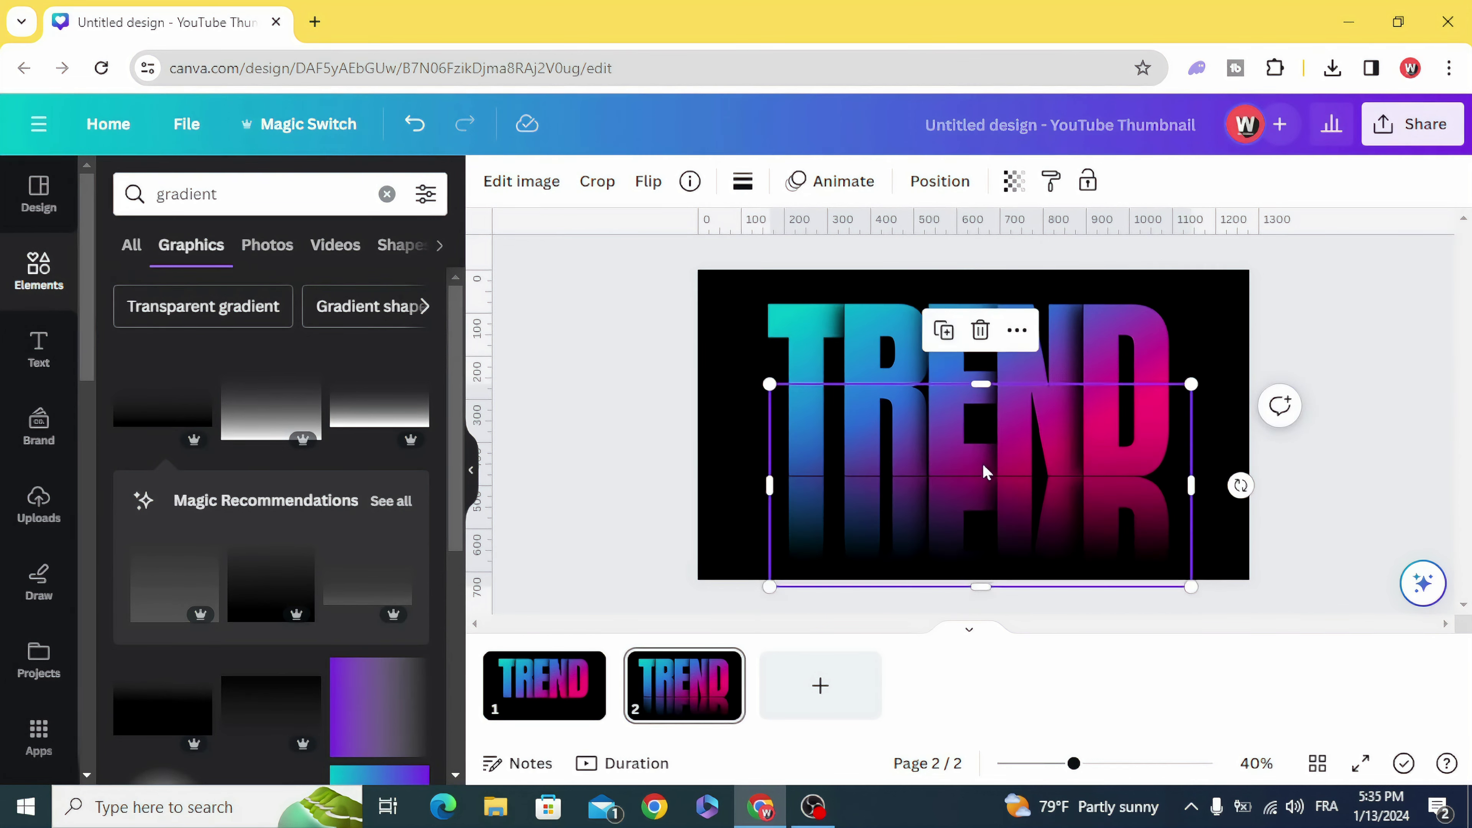
{"action": "left_click_drag", "start_coordinate": [1006, 489], "coordinate": [963, 499]}
{"action": "left_click", "coordinate": [938, 325]}
{"action": "left_click", "coordinate": [591, 447]}
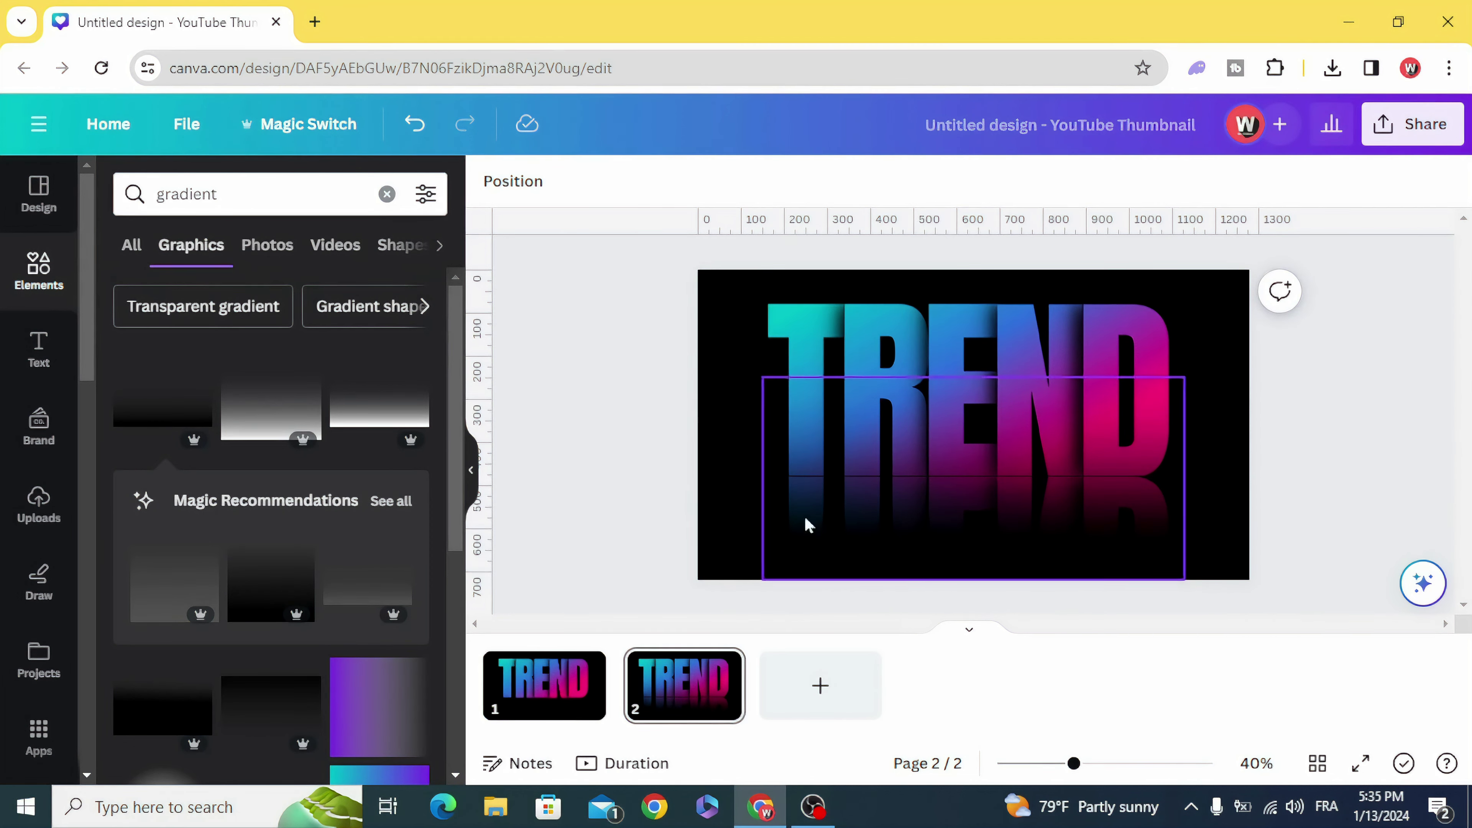